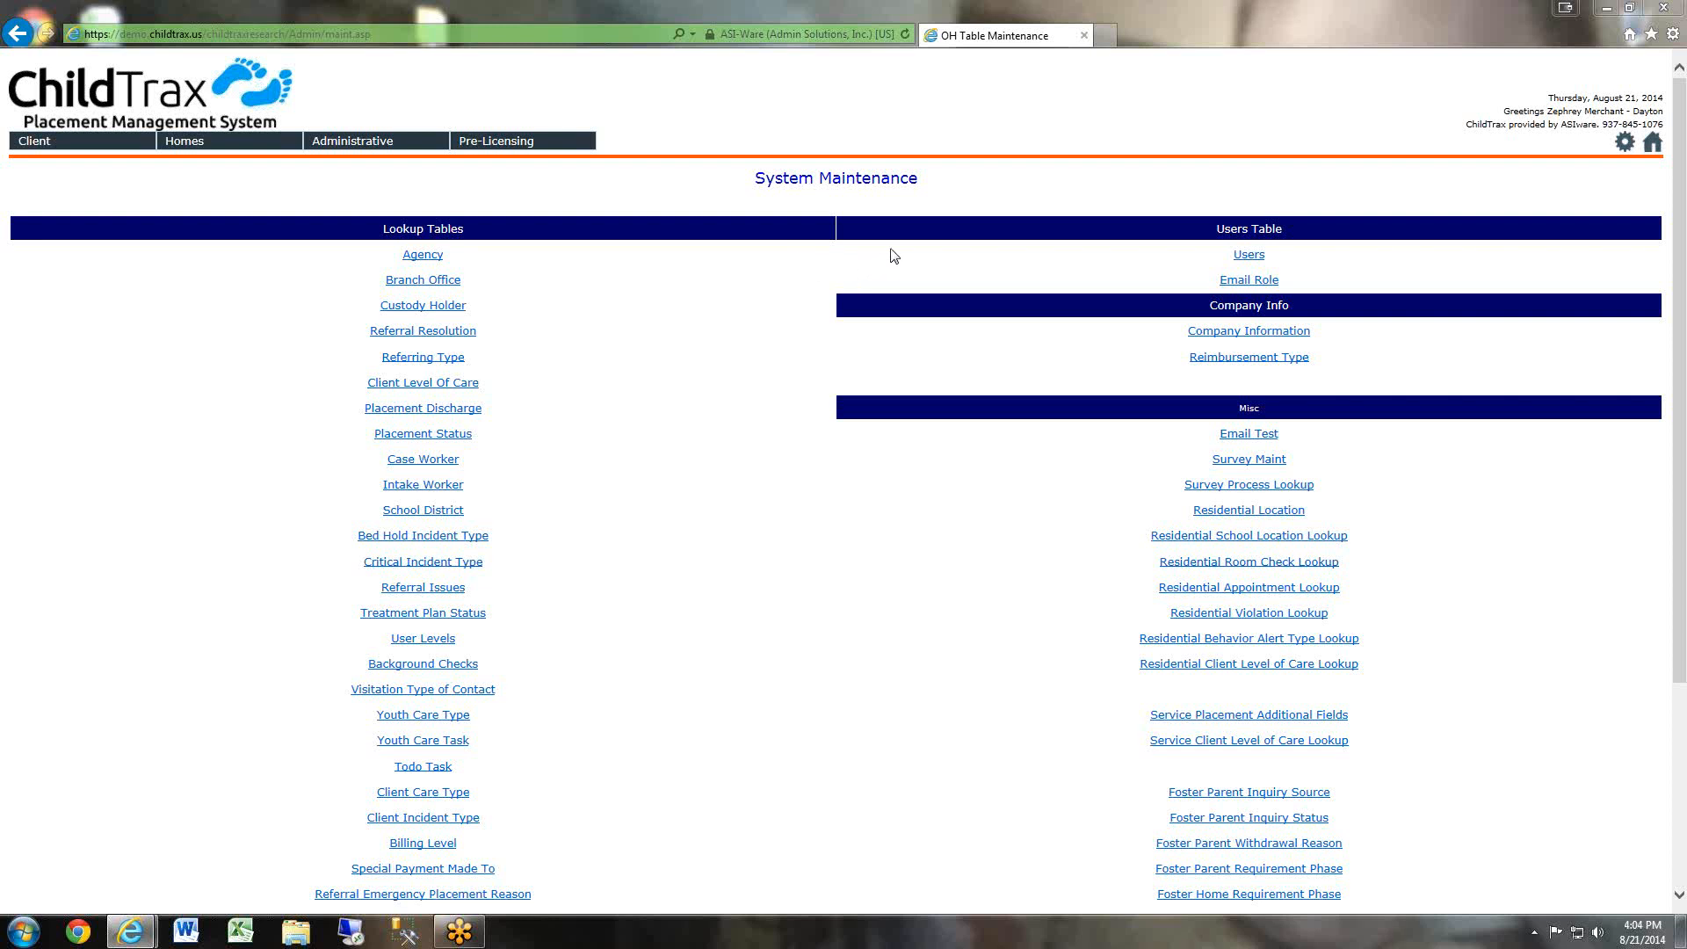
Open the user list and add a new user with first and last name, assigned to the Dayton branch.
click(1250, 256)
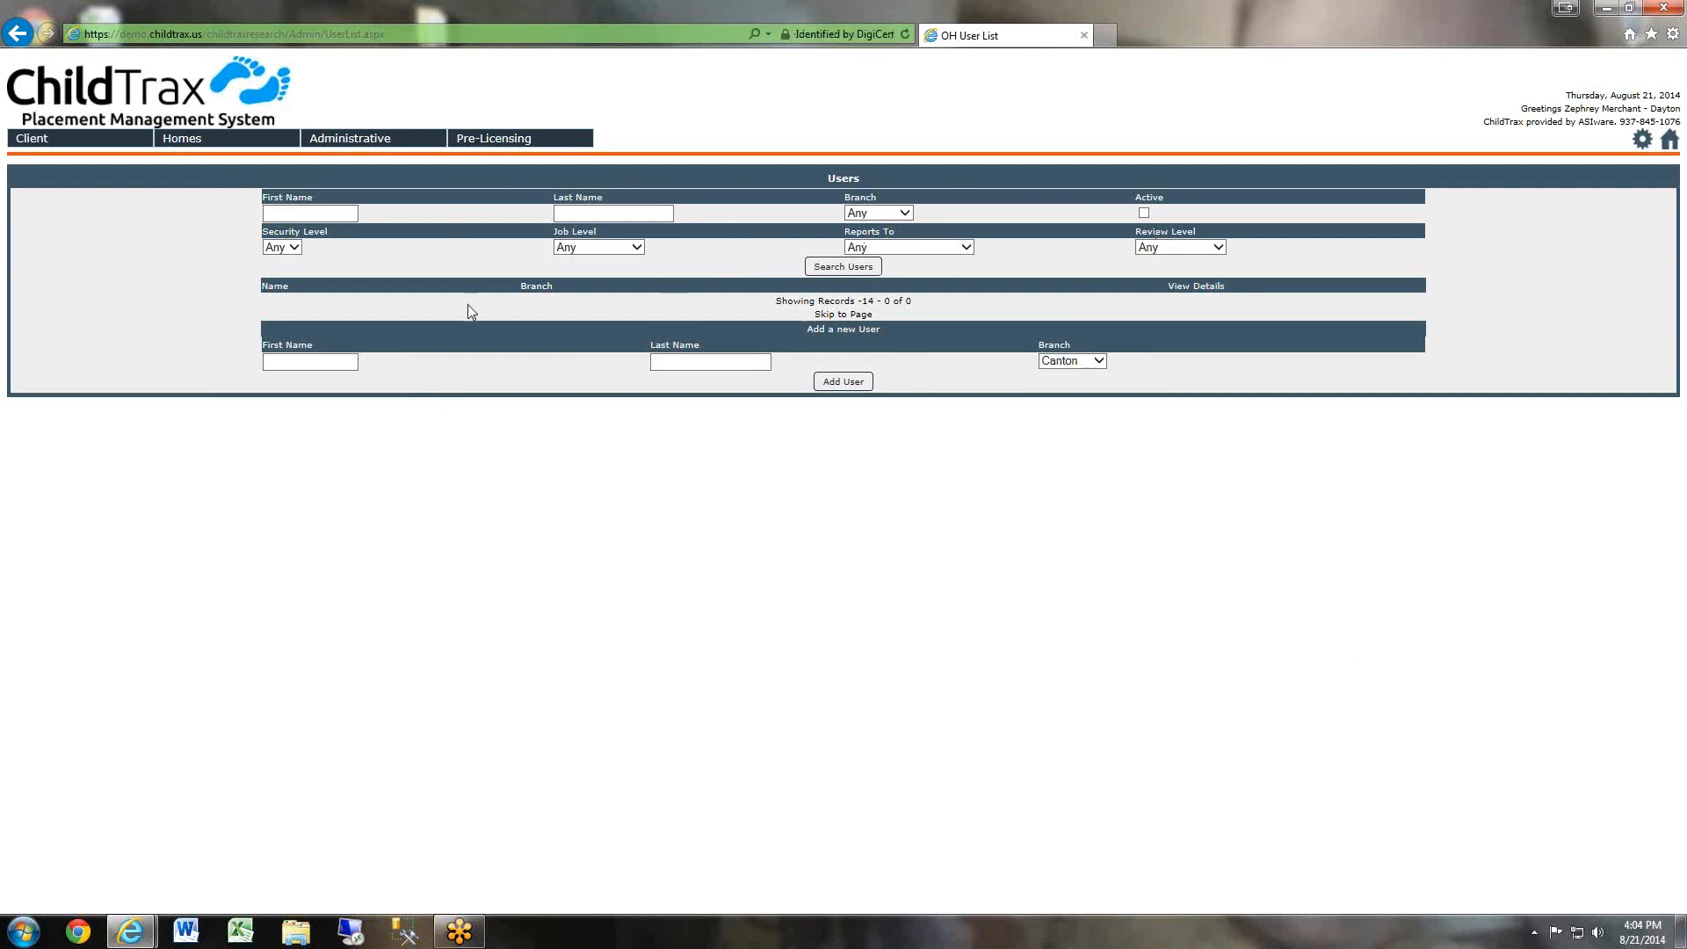
click(311, 358)
key(Tab)
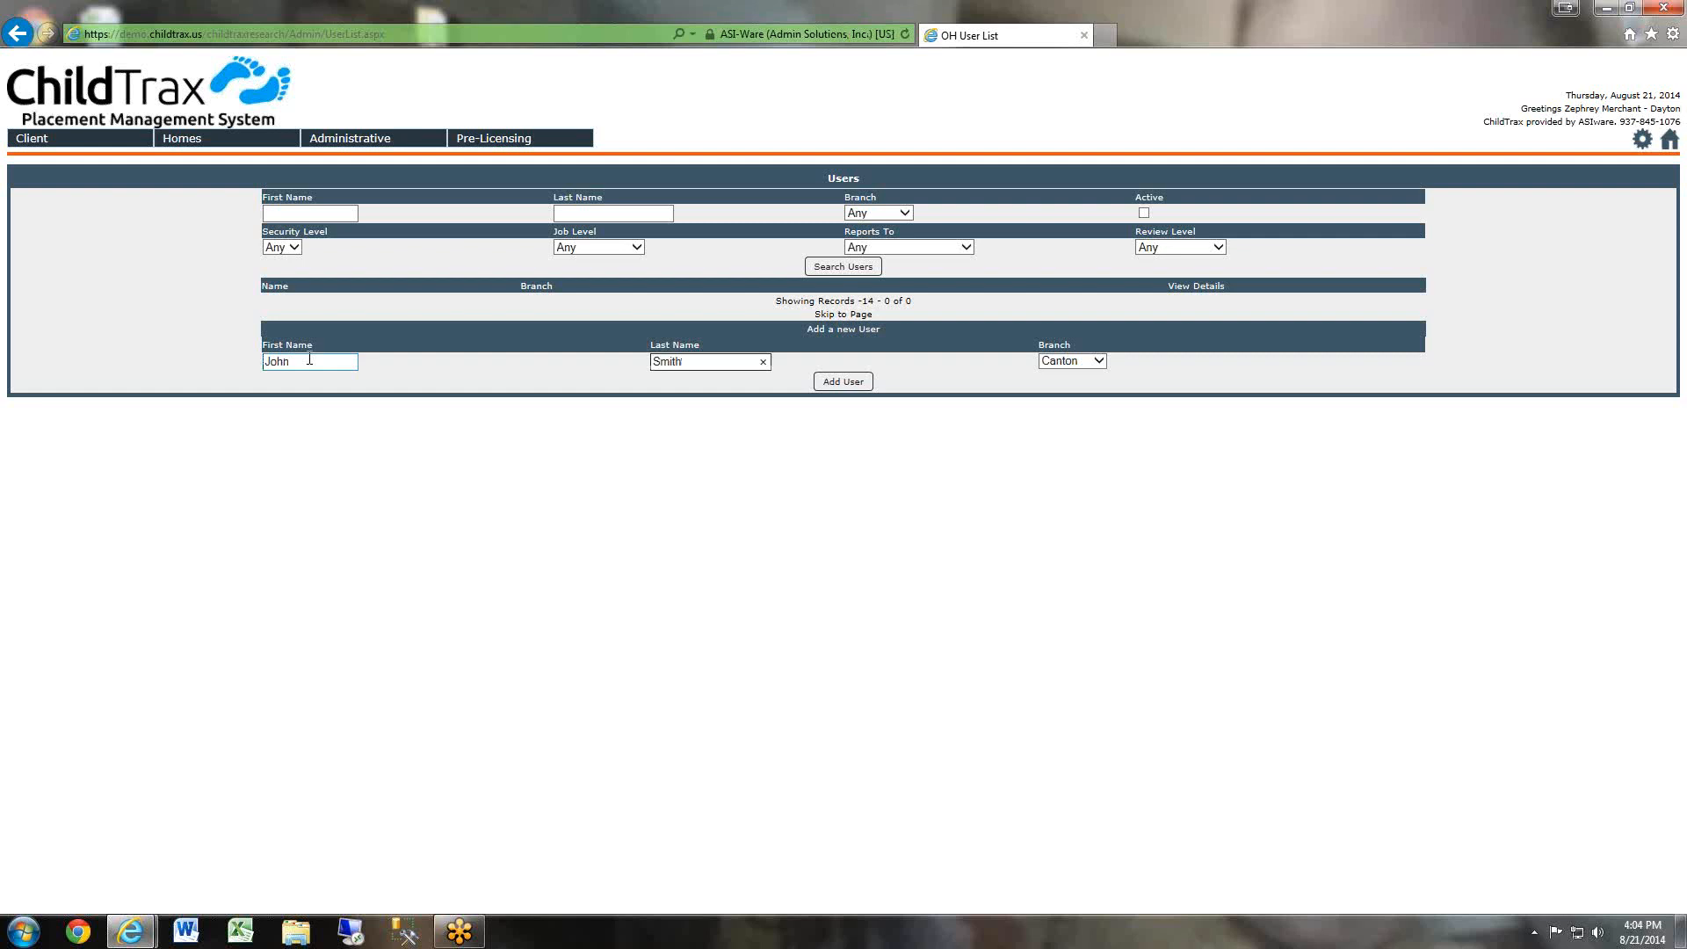
click(1071, 363)
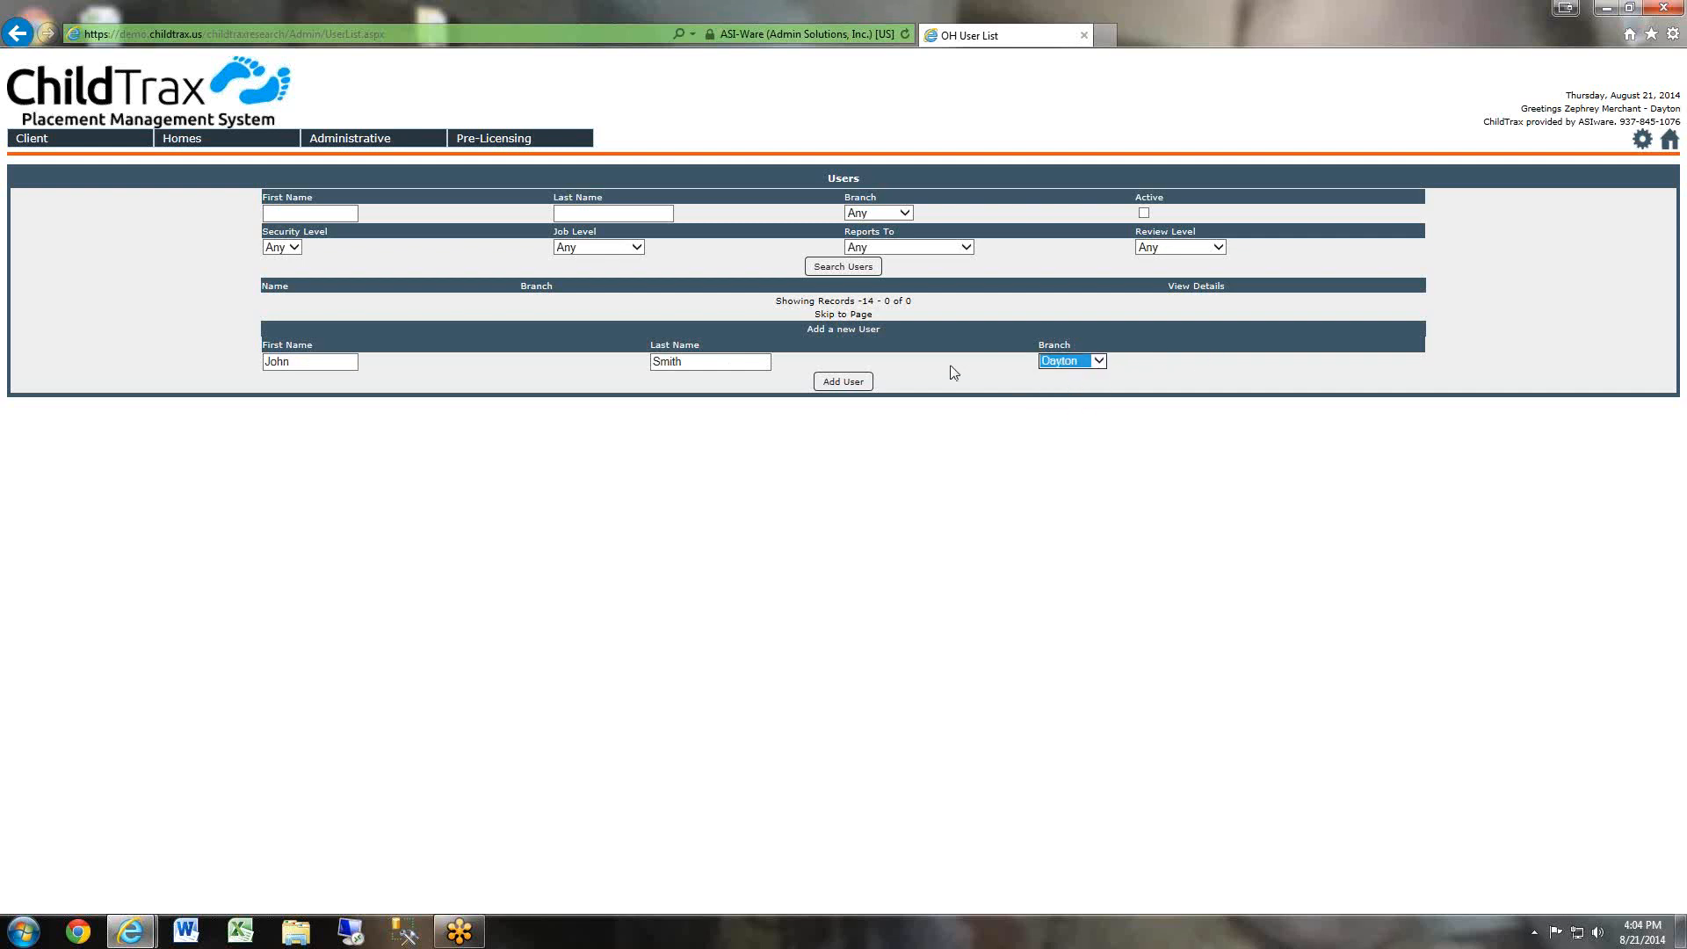
click(849, 383)
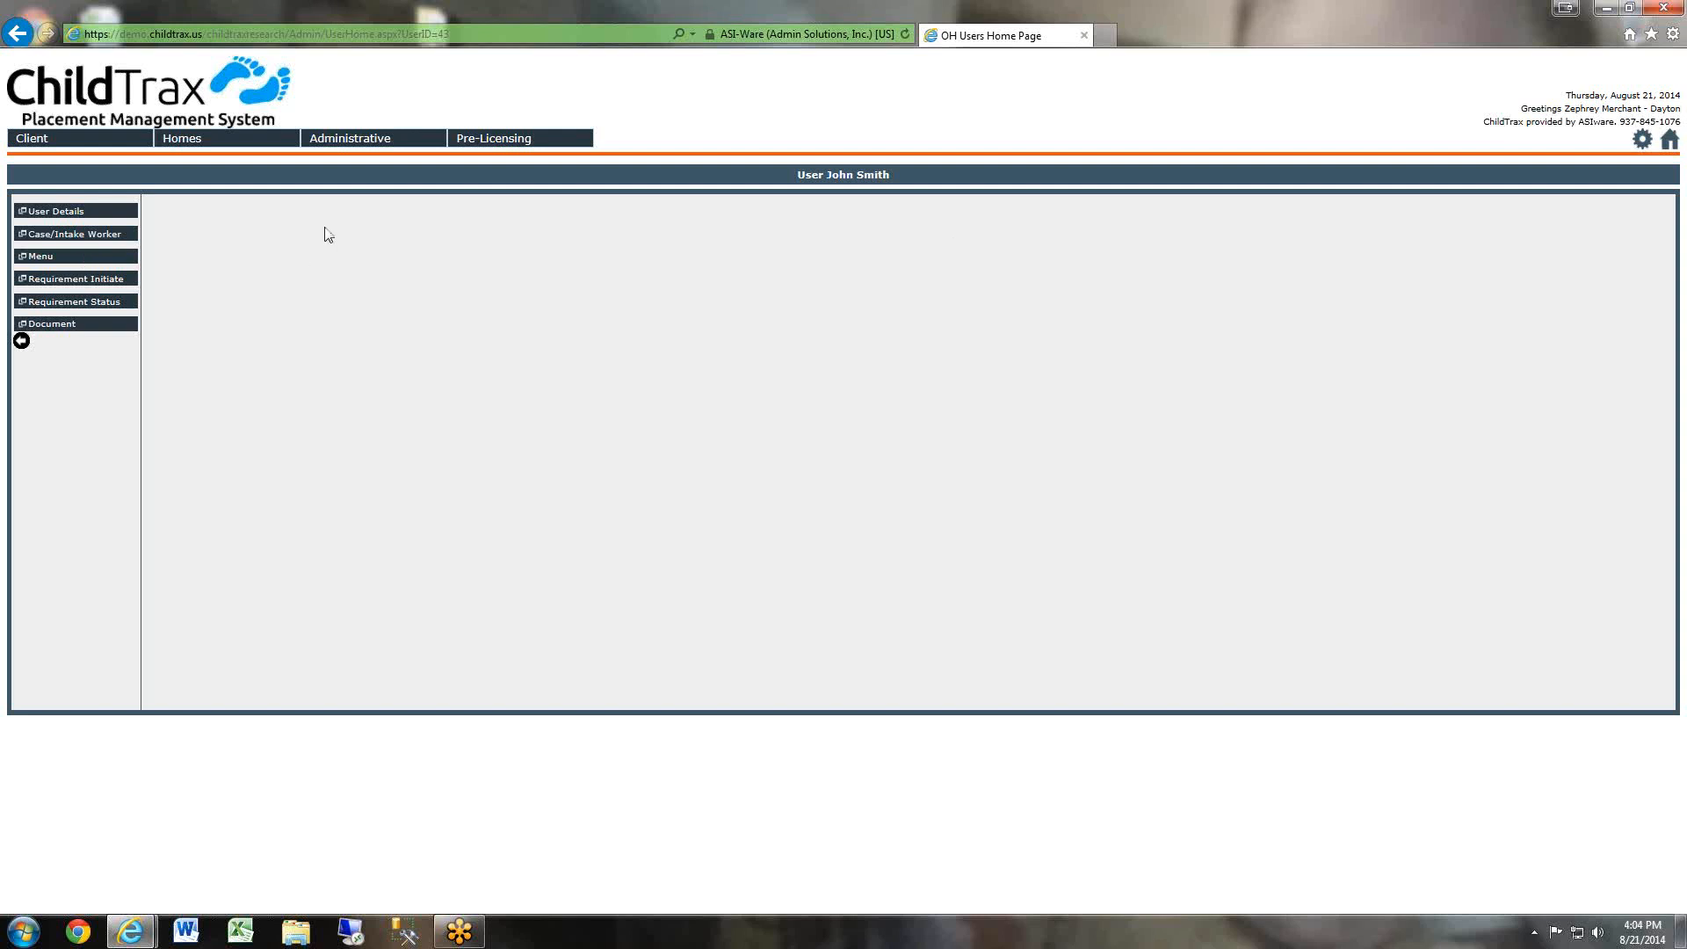
Open the new user's details and set the start date to 08/21/2014.
click(75, 218)
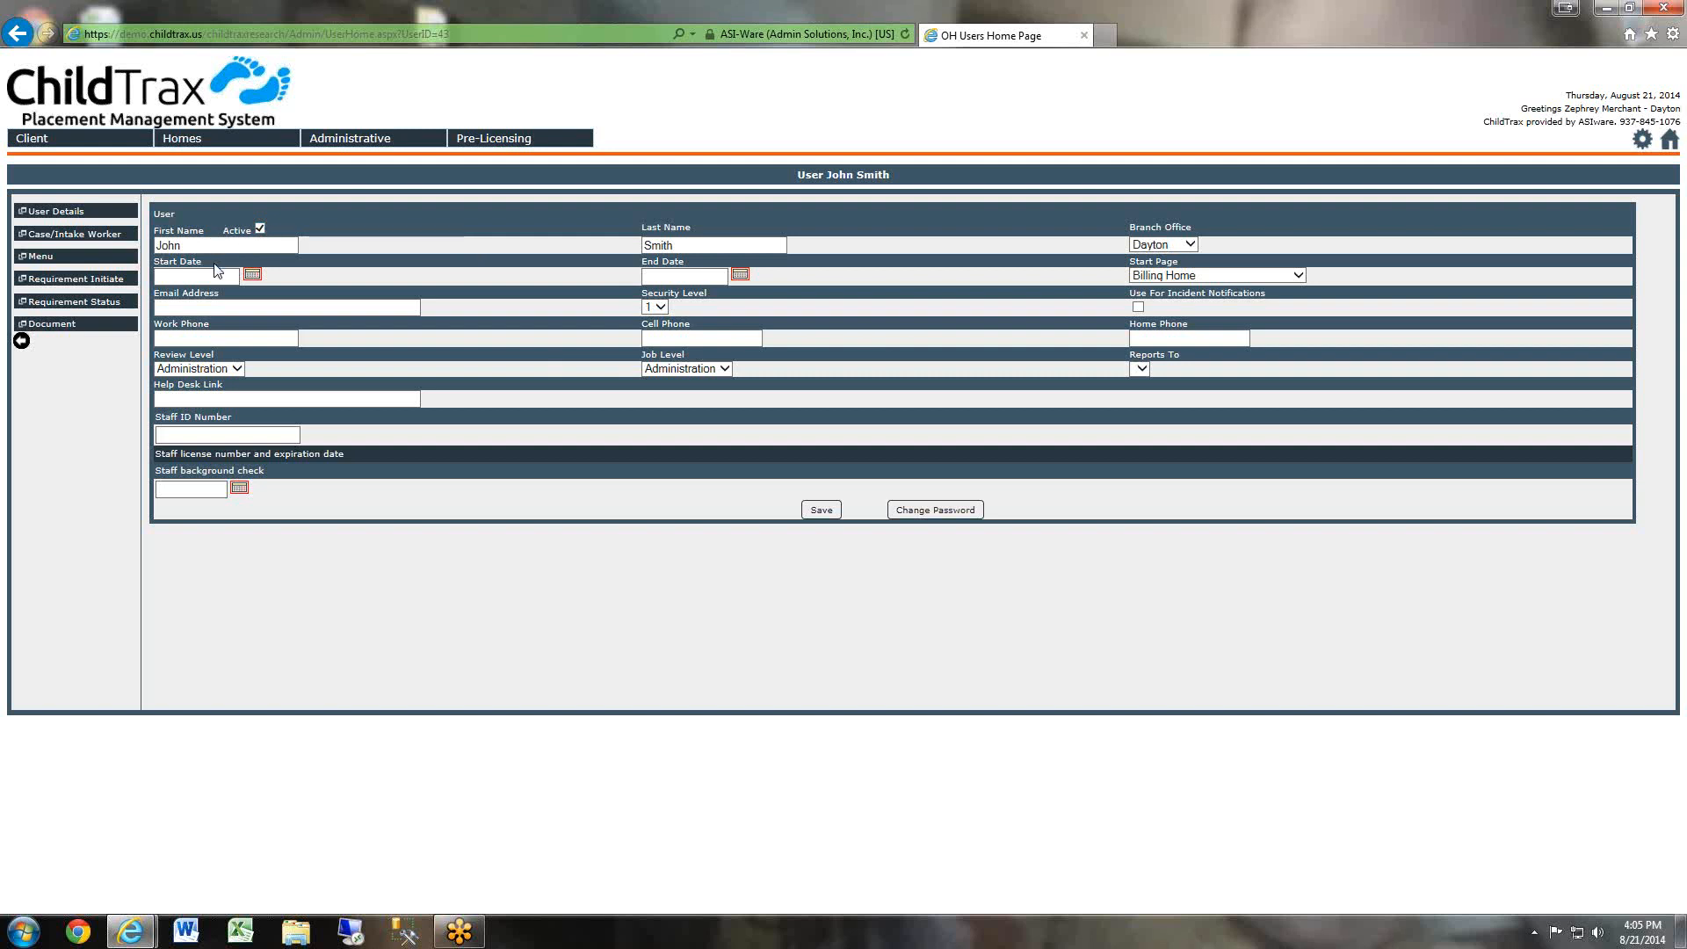
drag(224, 246, 156, 245)
drag(699, 243, 470, 248)
click(1186, 245)
click(1166, 247)
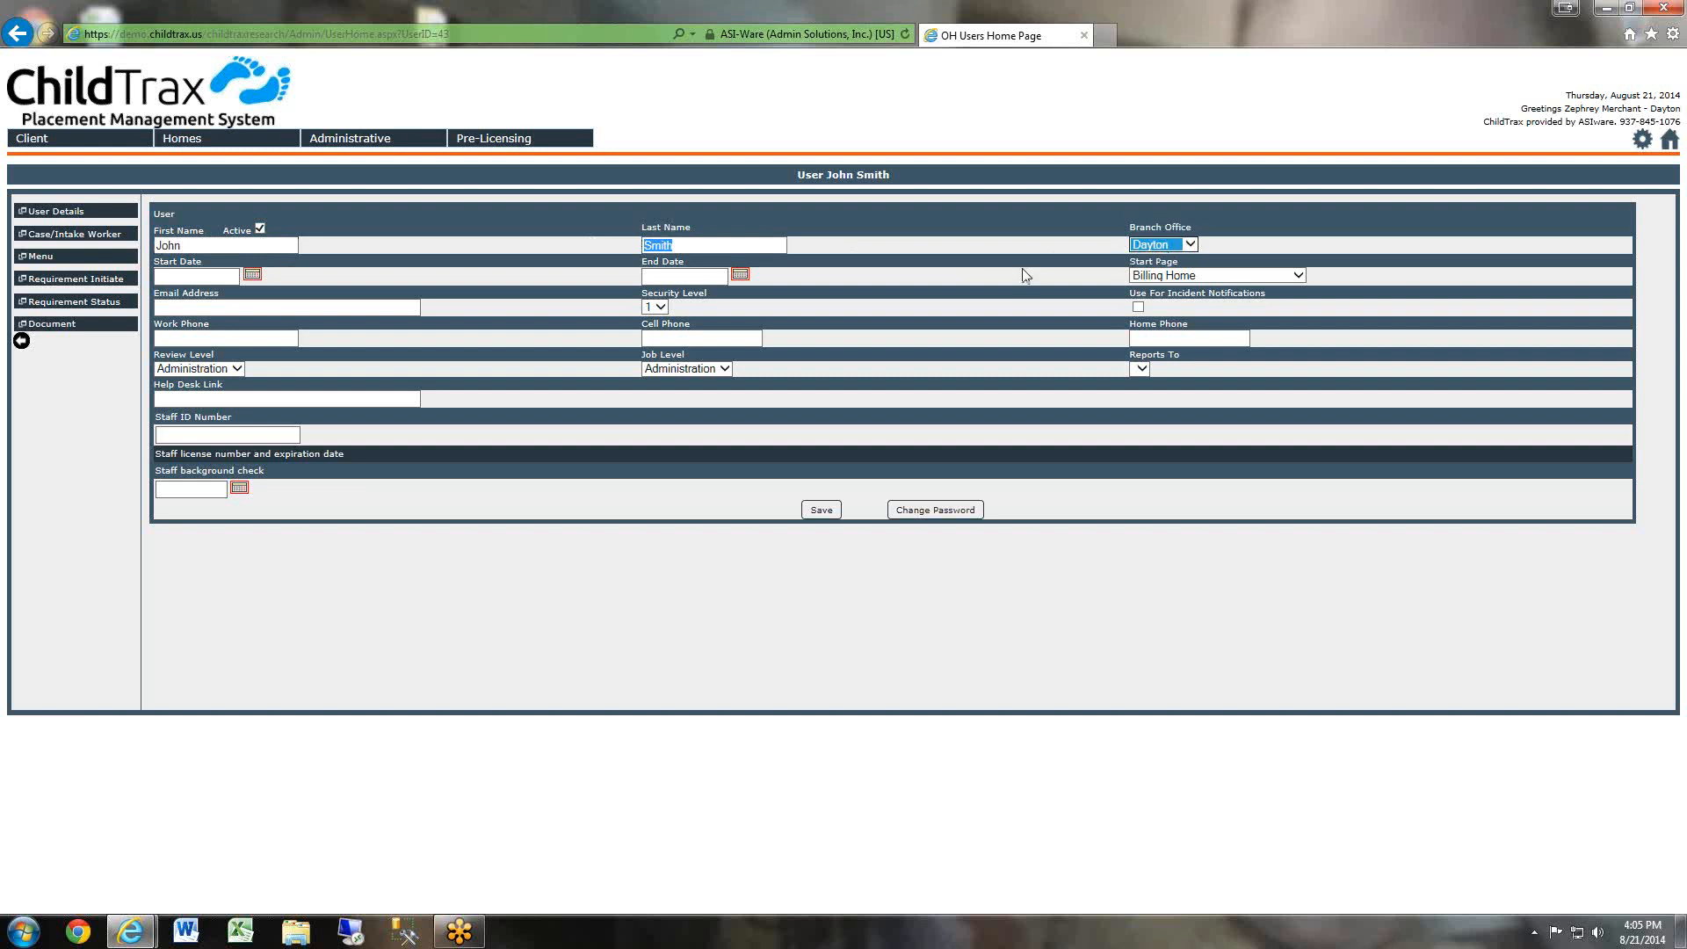
click(252, 274)
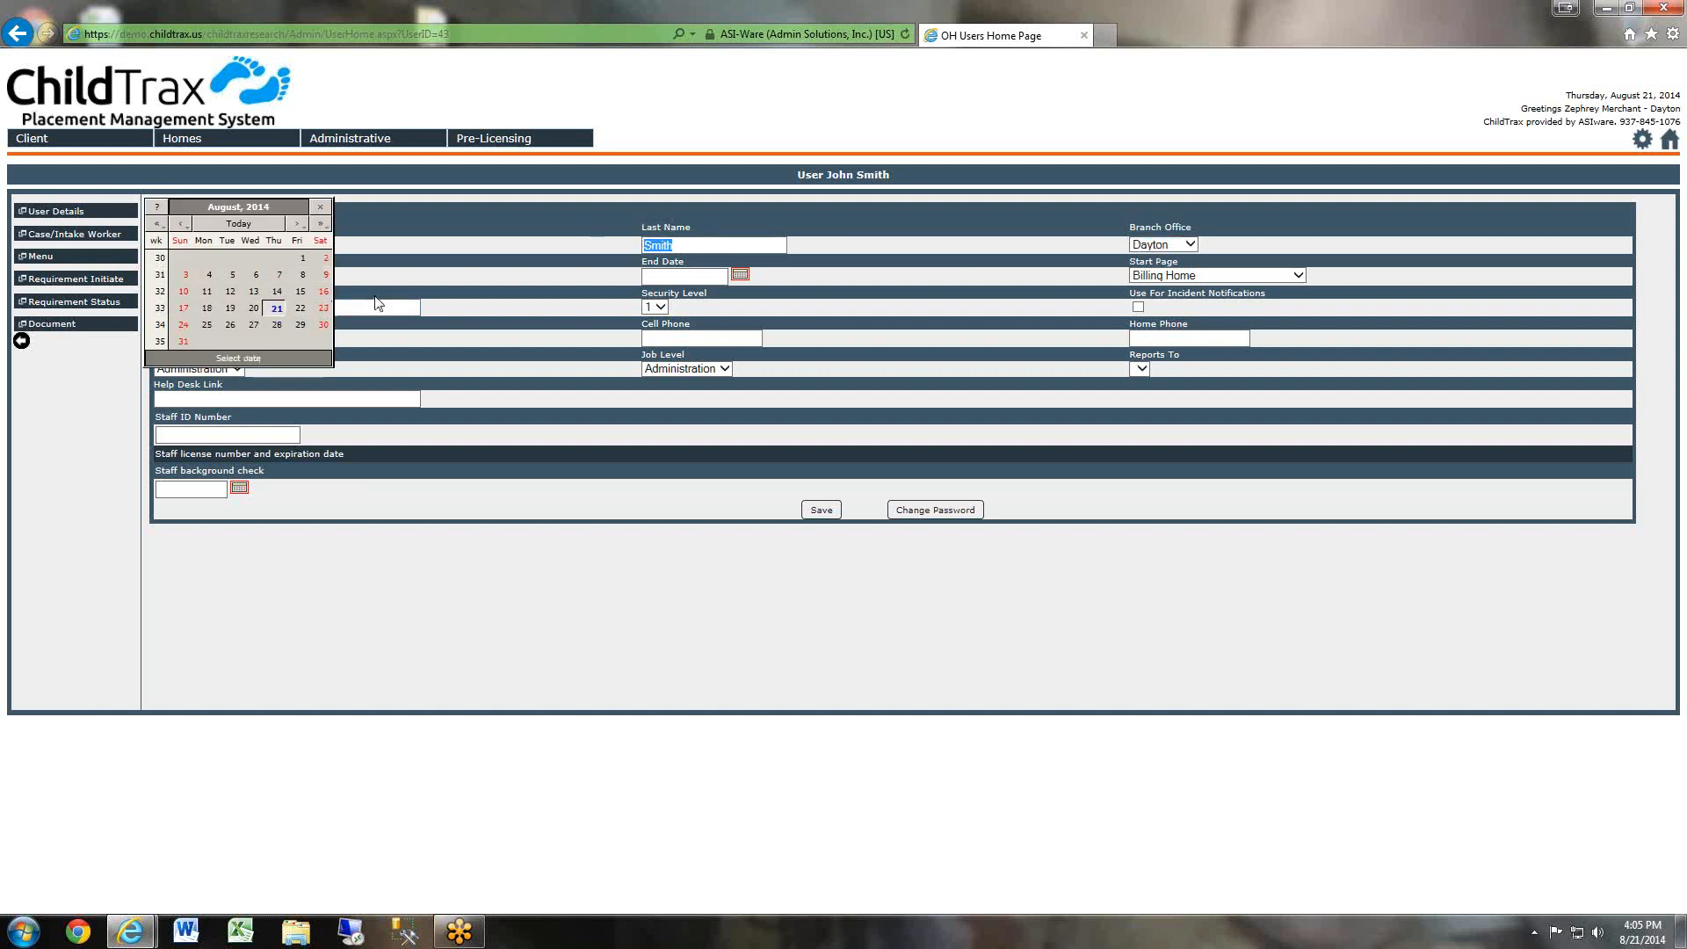
click(276, 309)
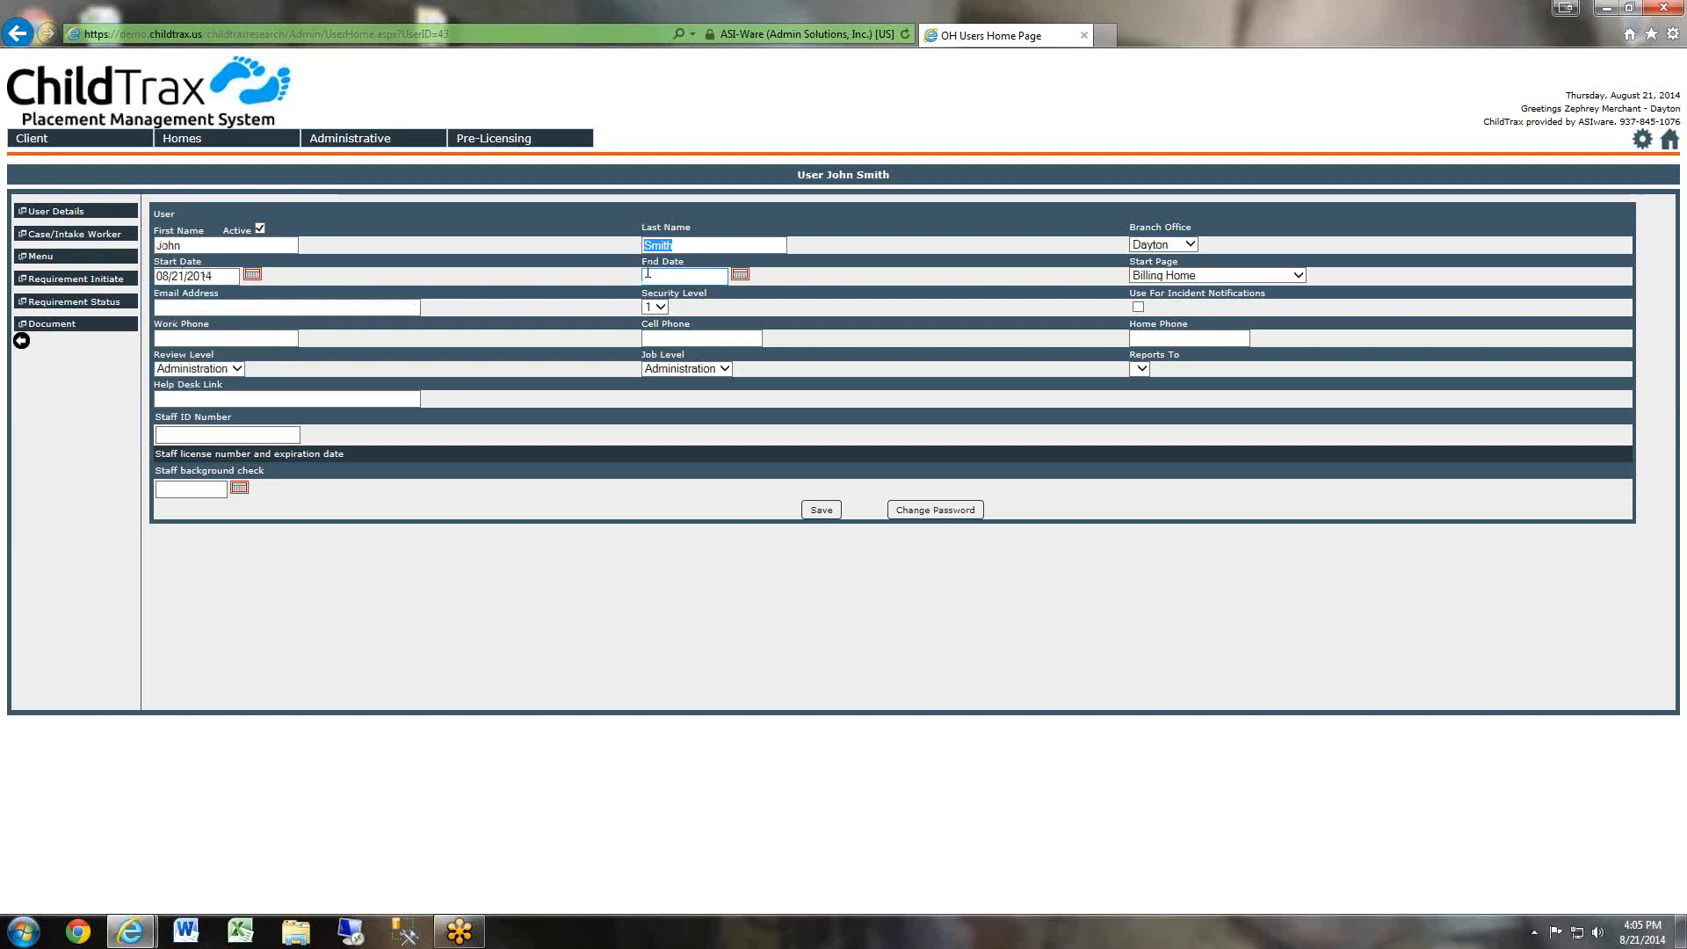
click(689, 274)
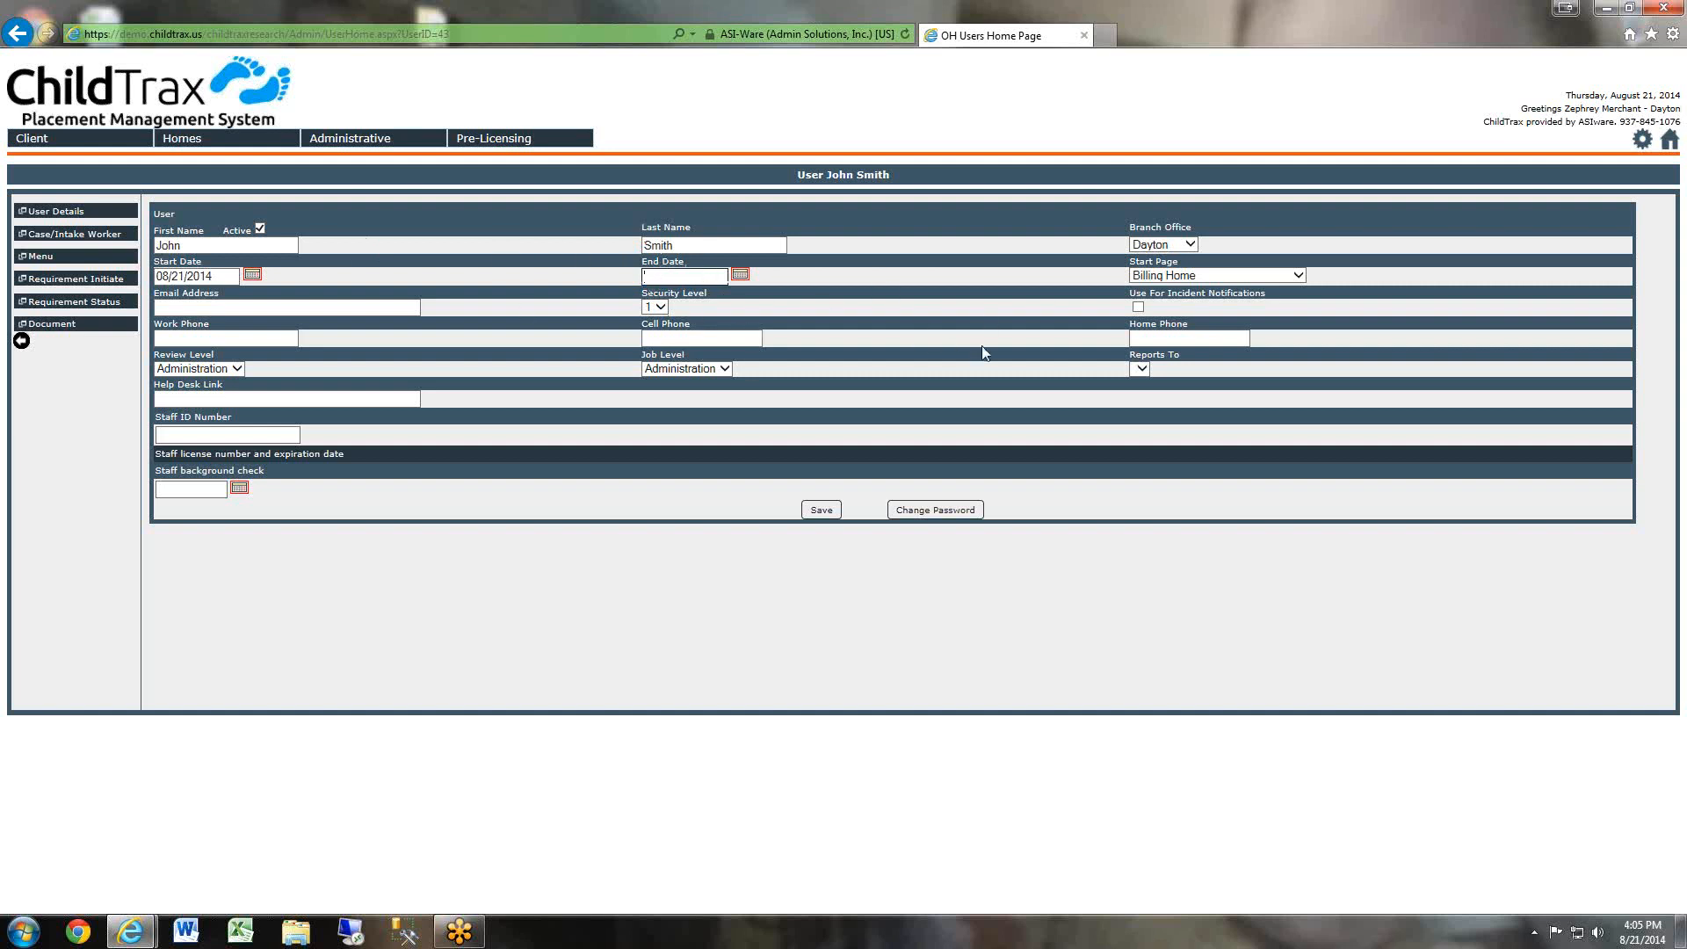
click(740, 274)
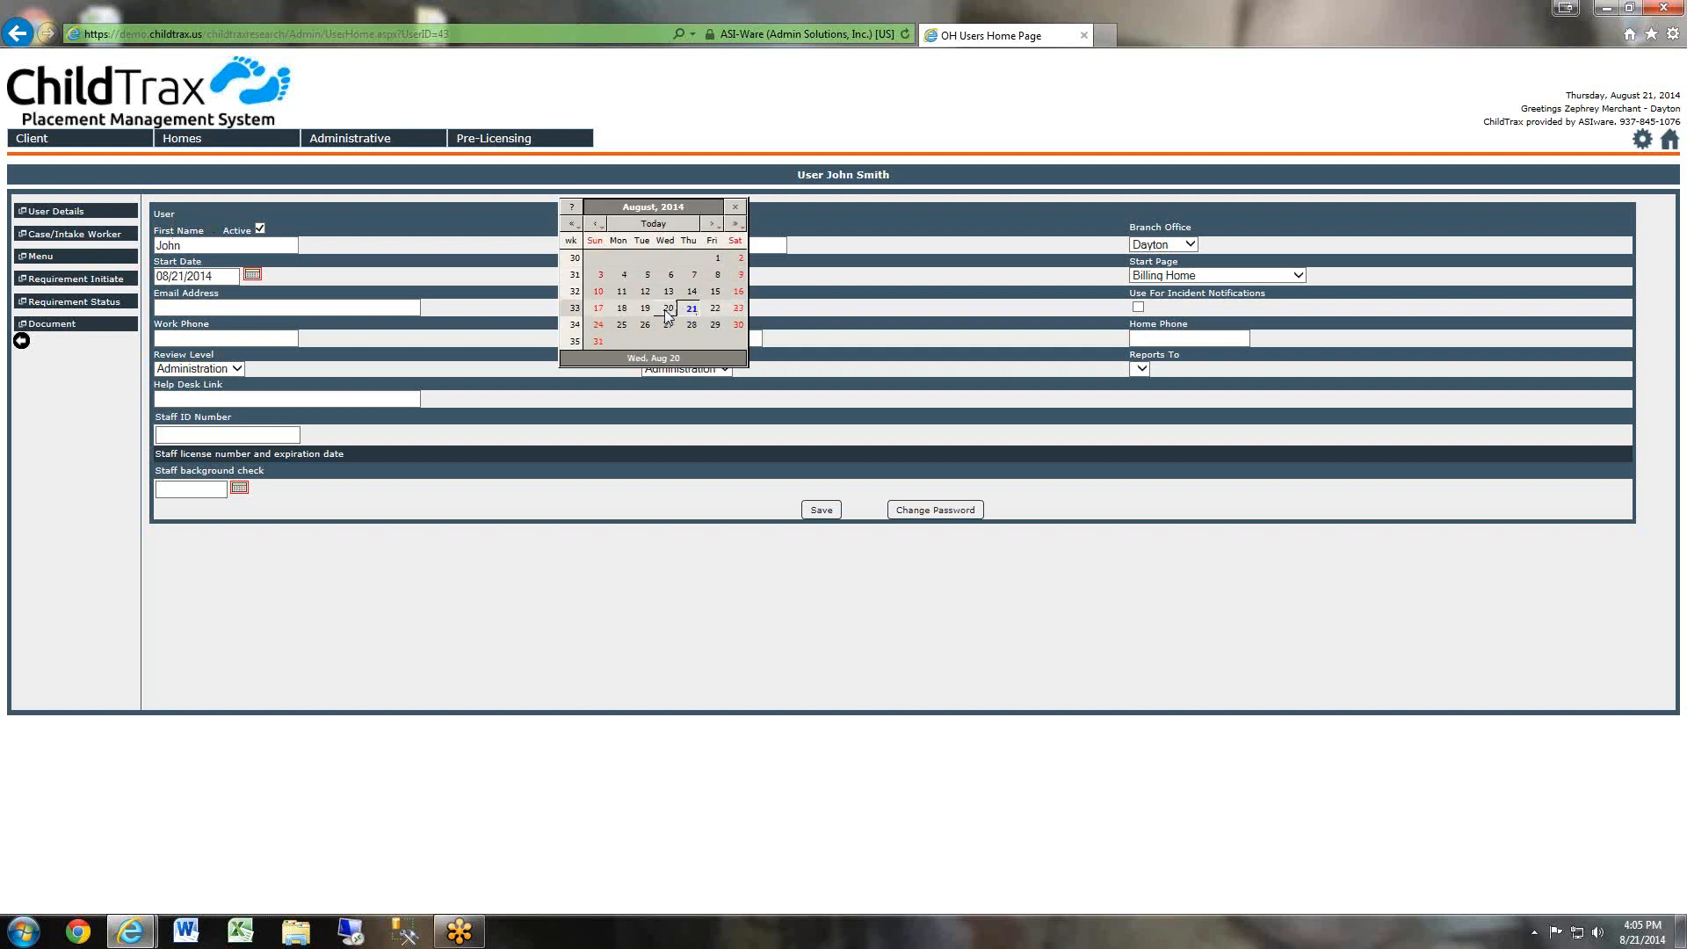
click(739, 310)
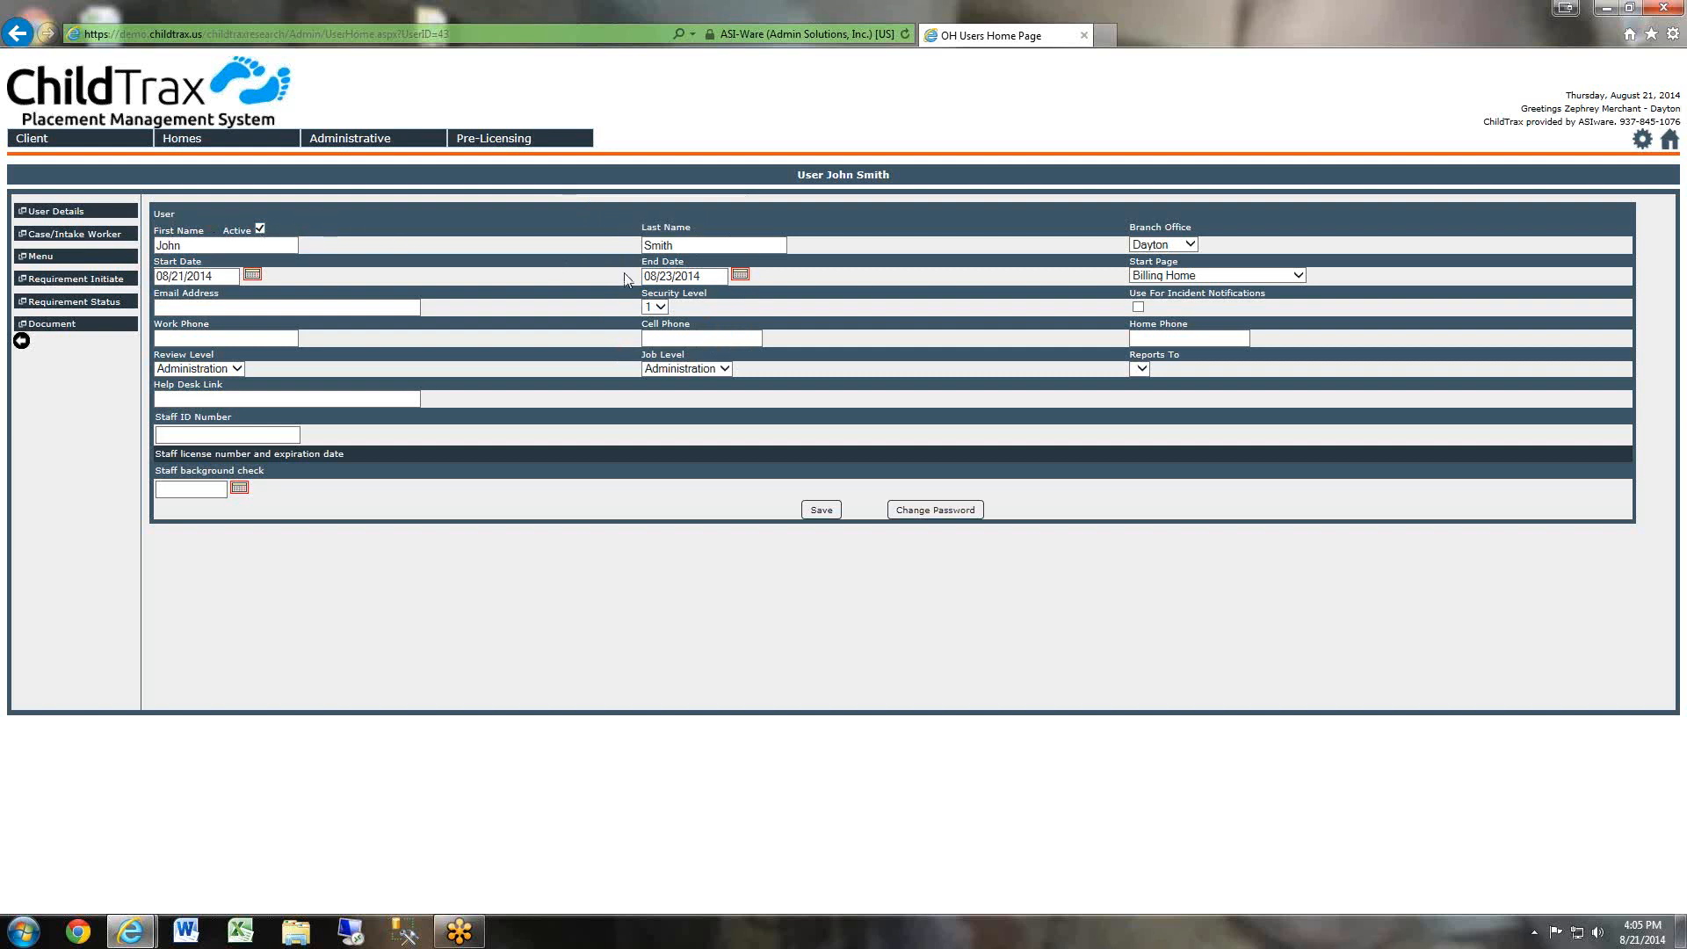
drag(719, 277, 410, 262)
key(BackSpace)
click(933, 308)
Set the user's start page to Licensing Home.
click(1221, 276)
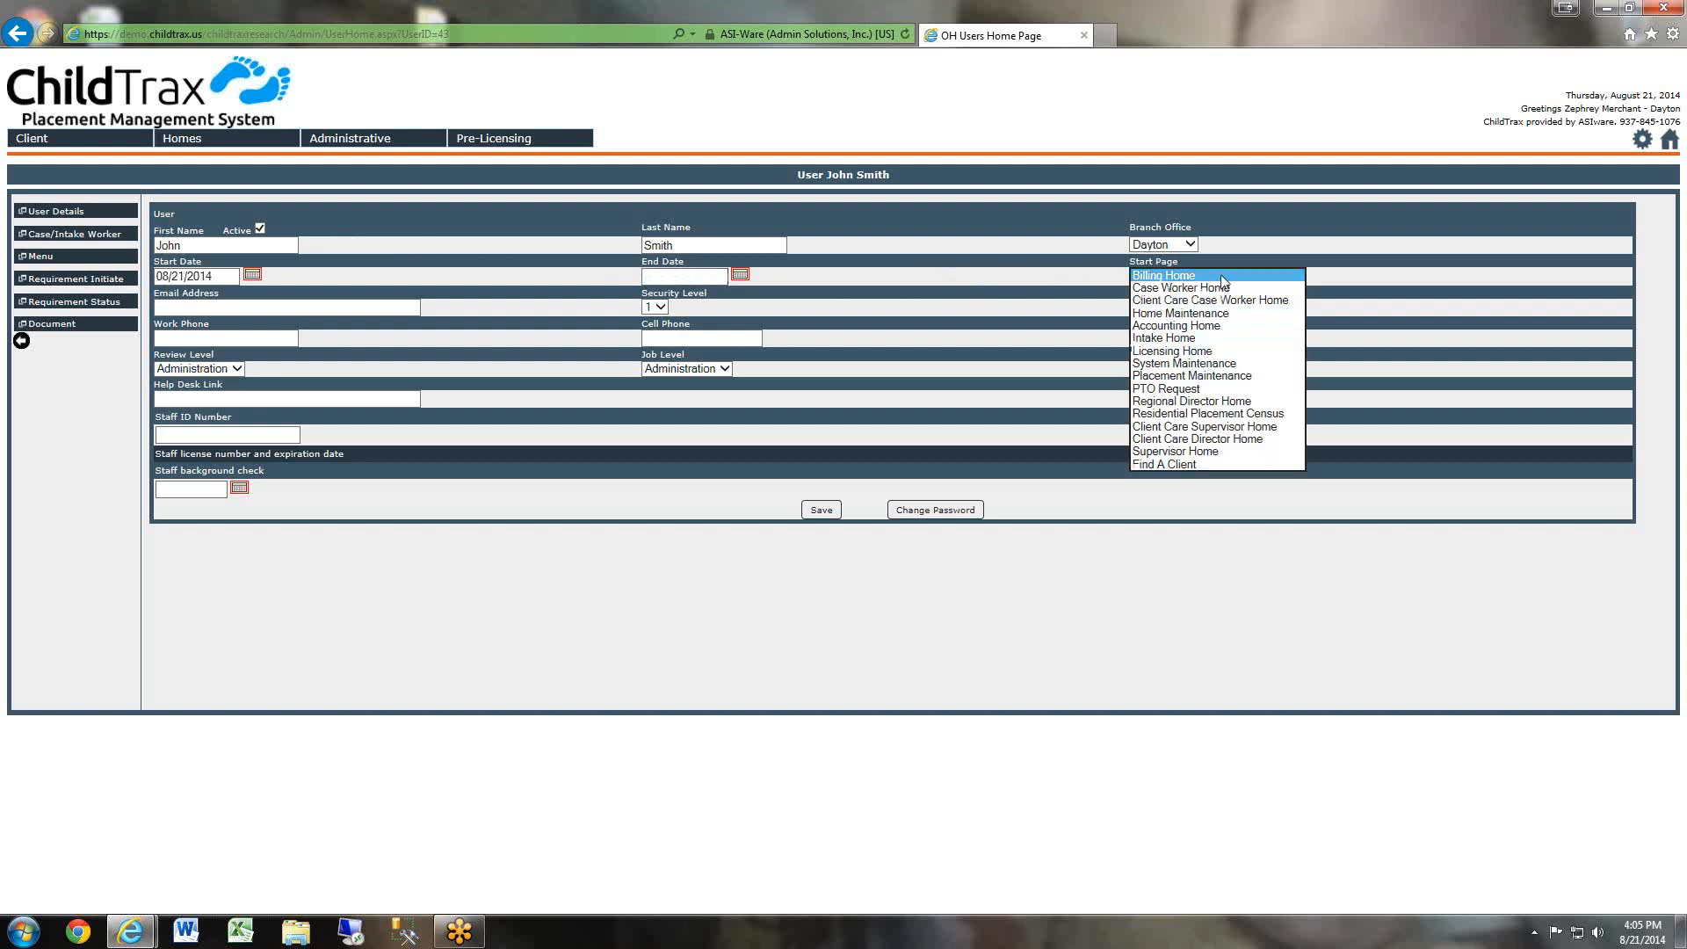
click(1427, 290)
click(1240, 278)
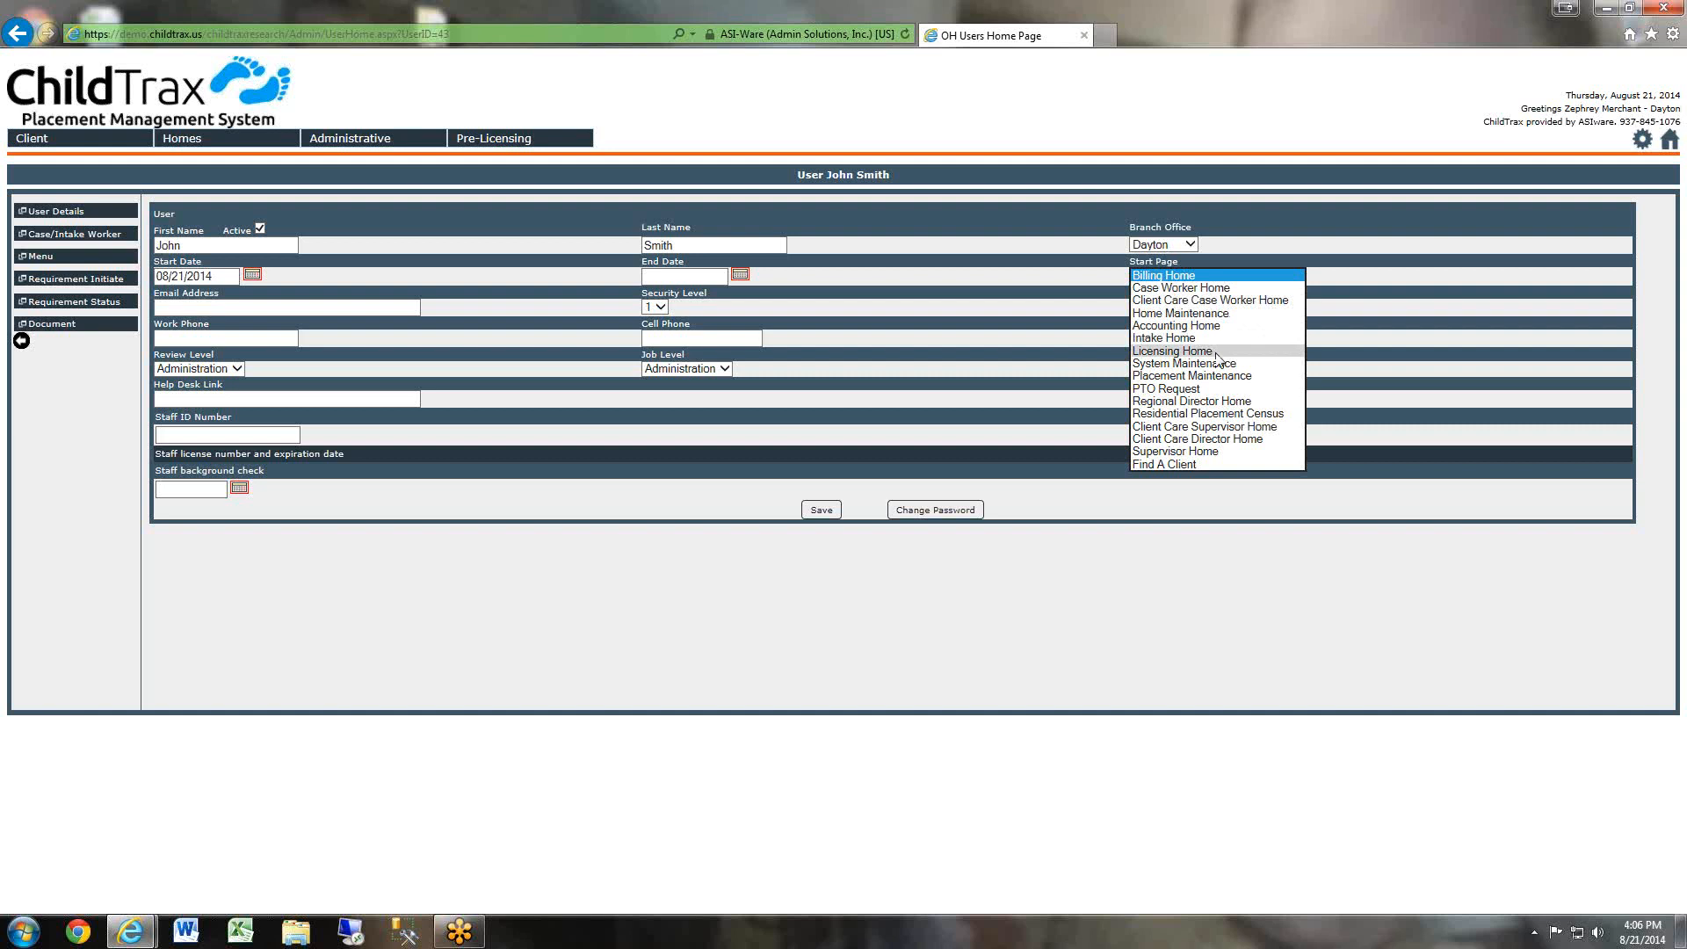
click(1216, 352)
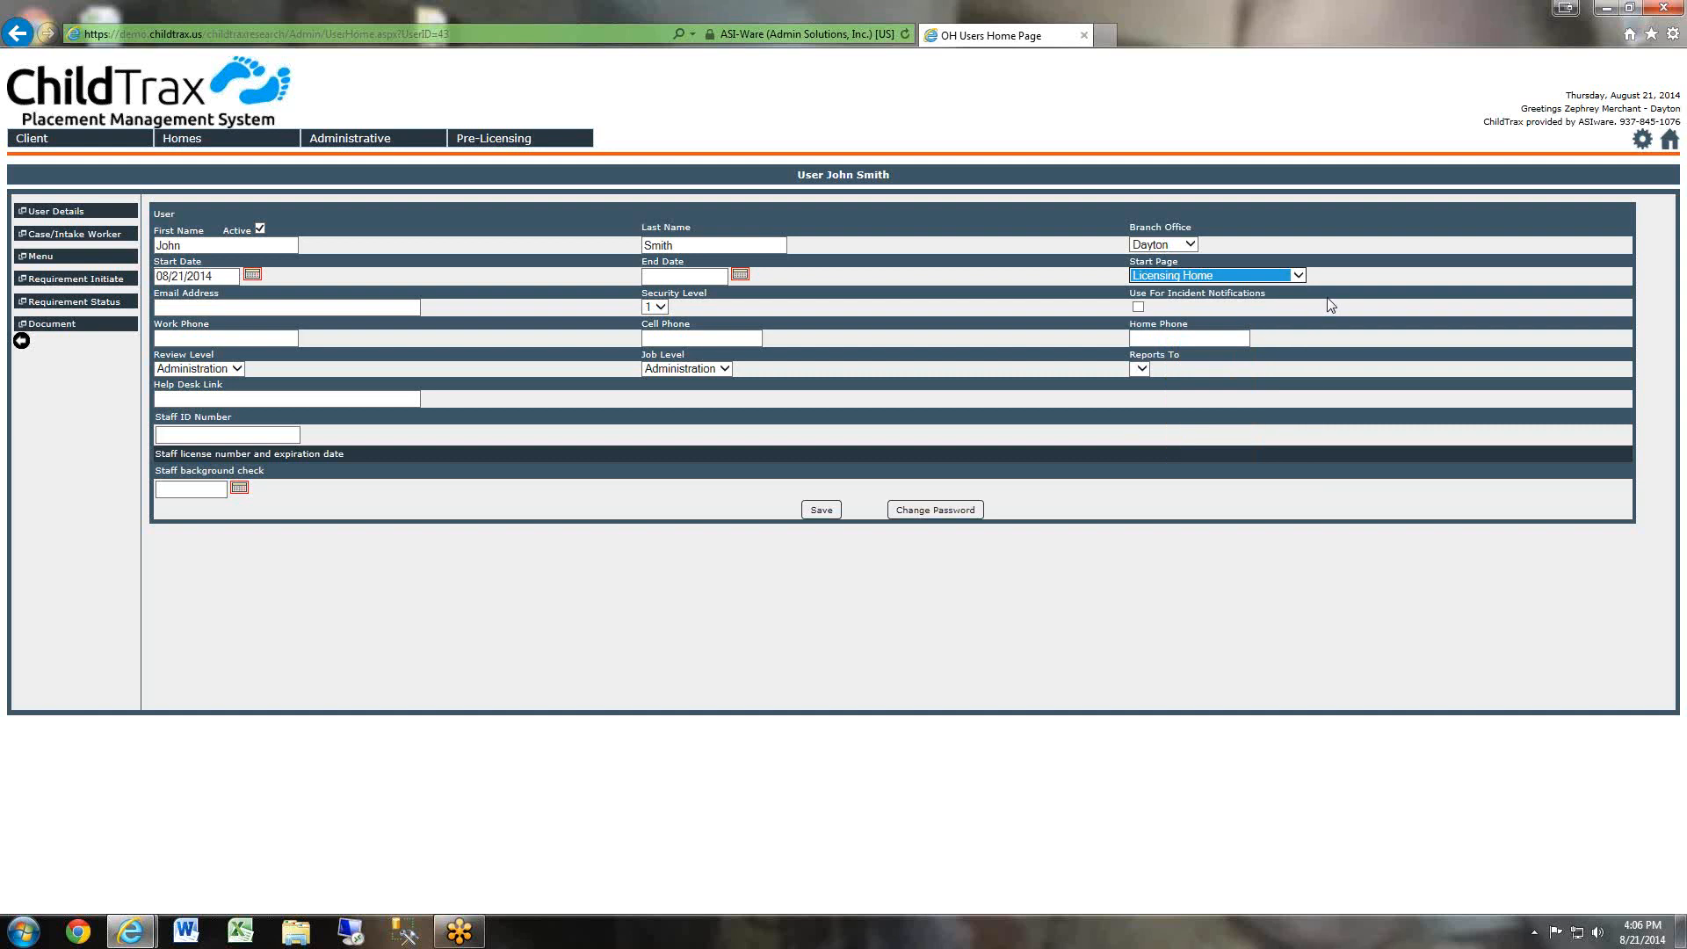
Enter the user's email address.
click(374, 306)
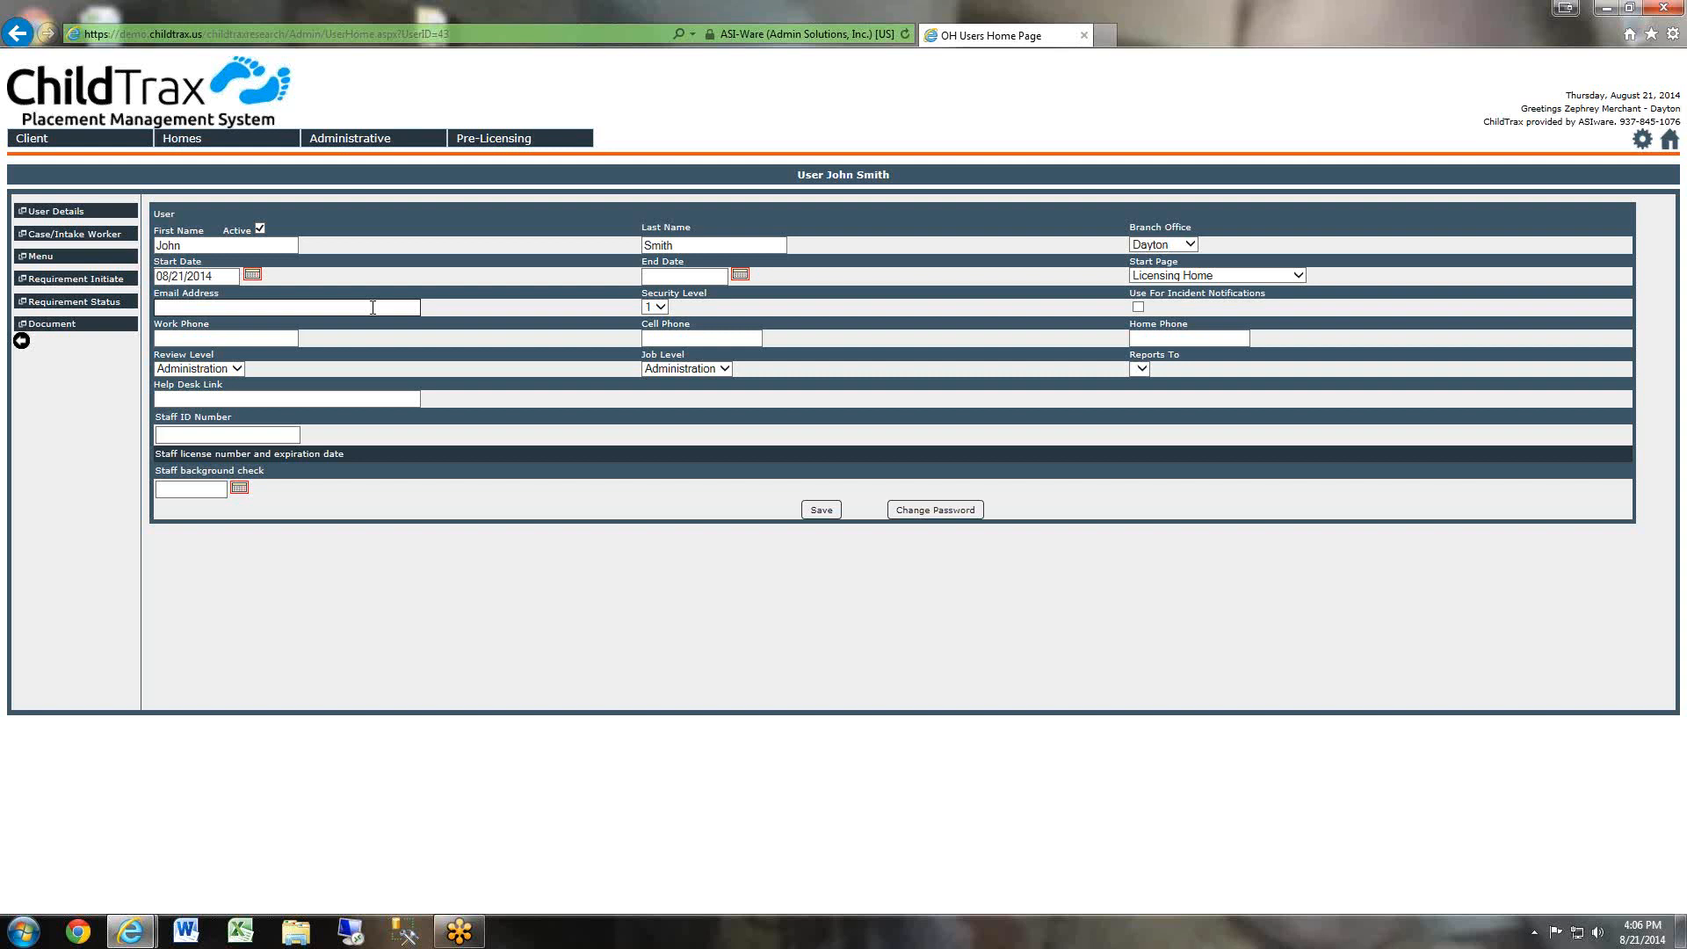
click(657, 306)
click(686, 305)
click(655, 307)
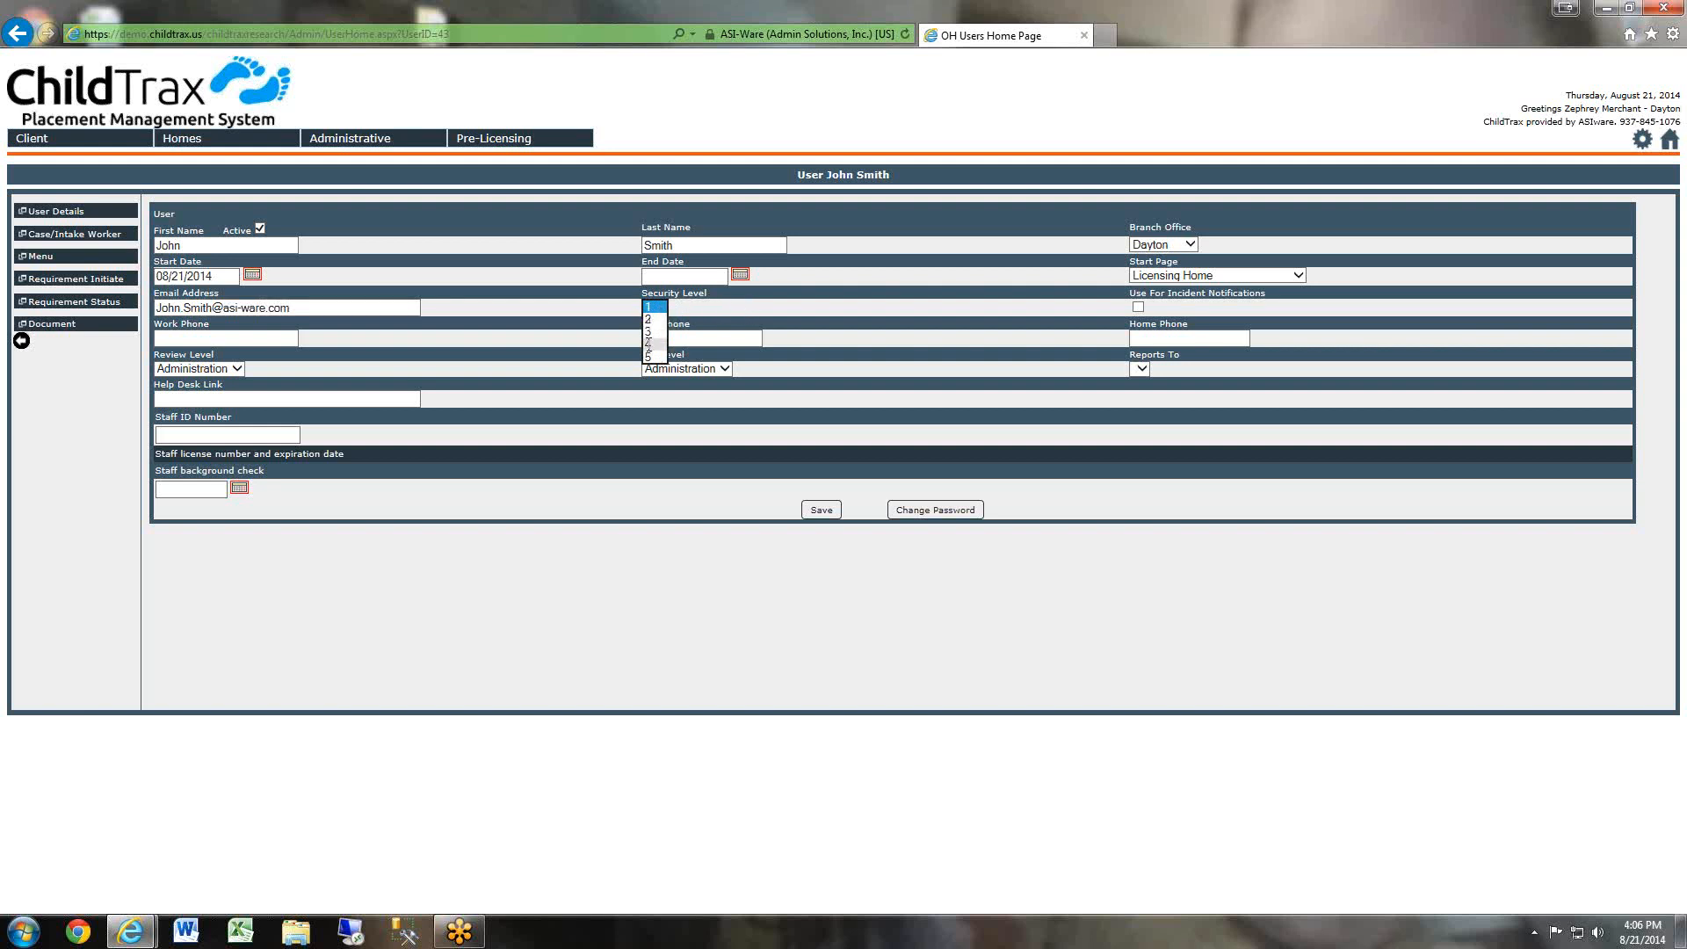
click(700, 308)
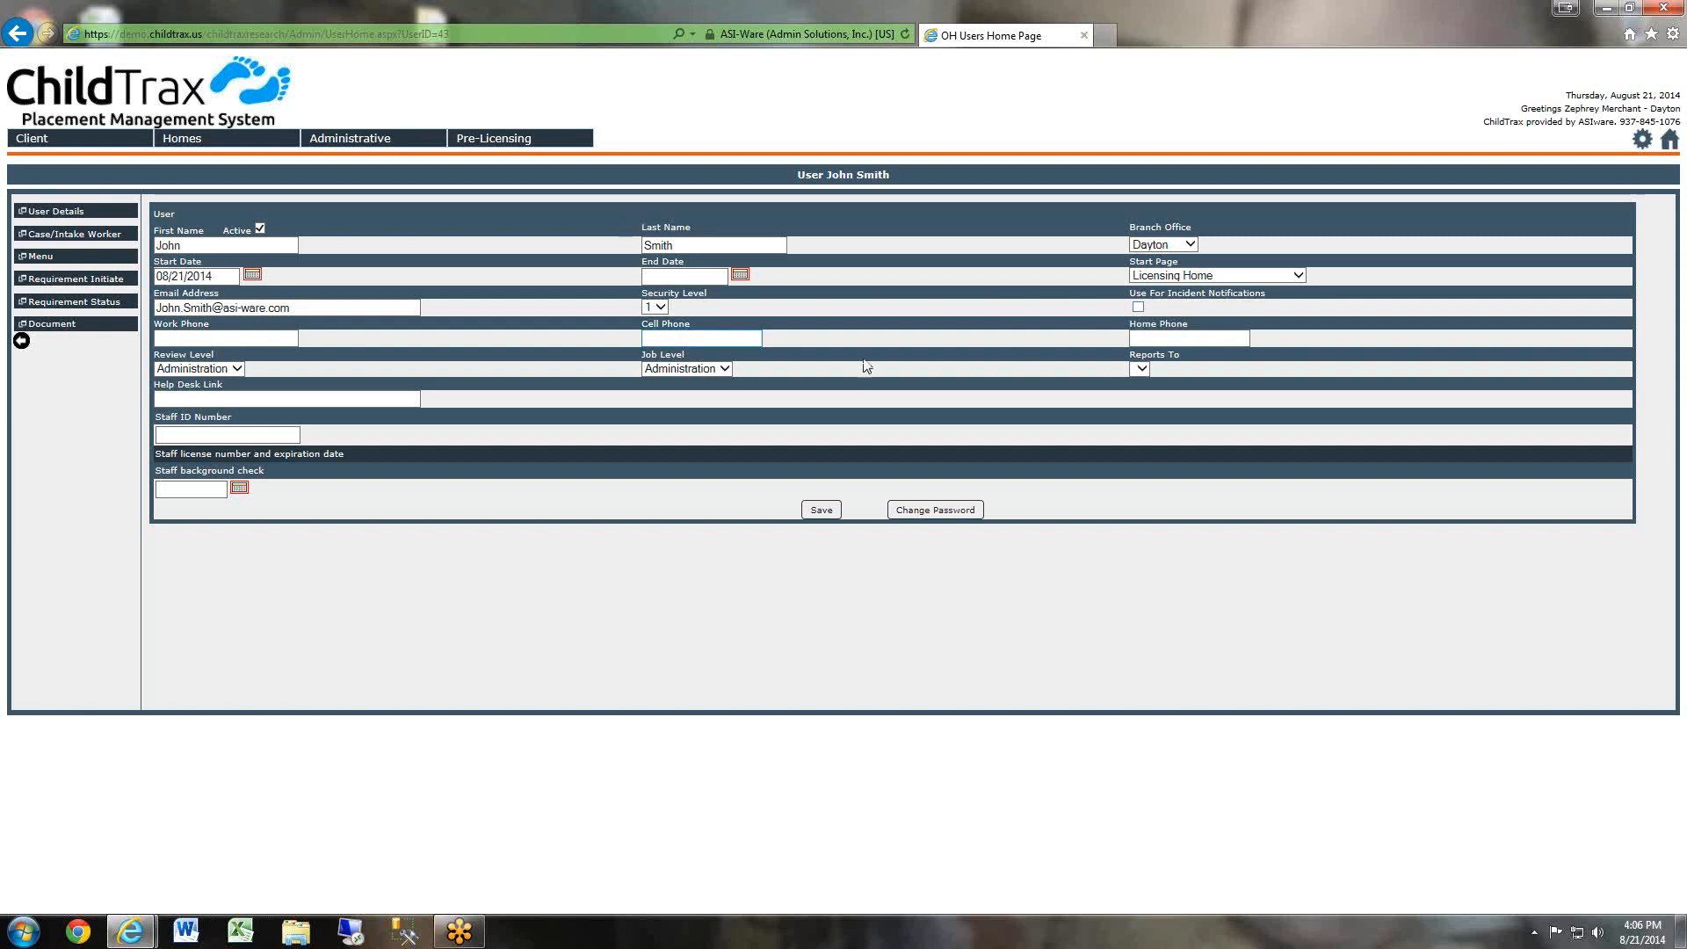
Enable the user for incident notifications and set the review level to Executive.
click(1137, 307)
click(188, 341)
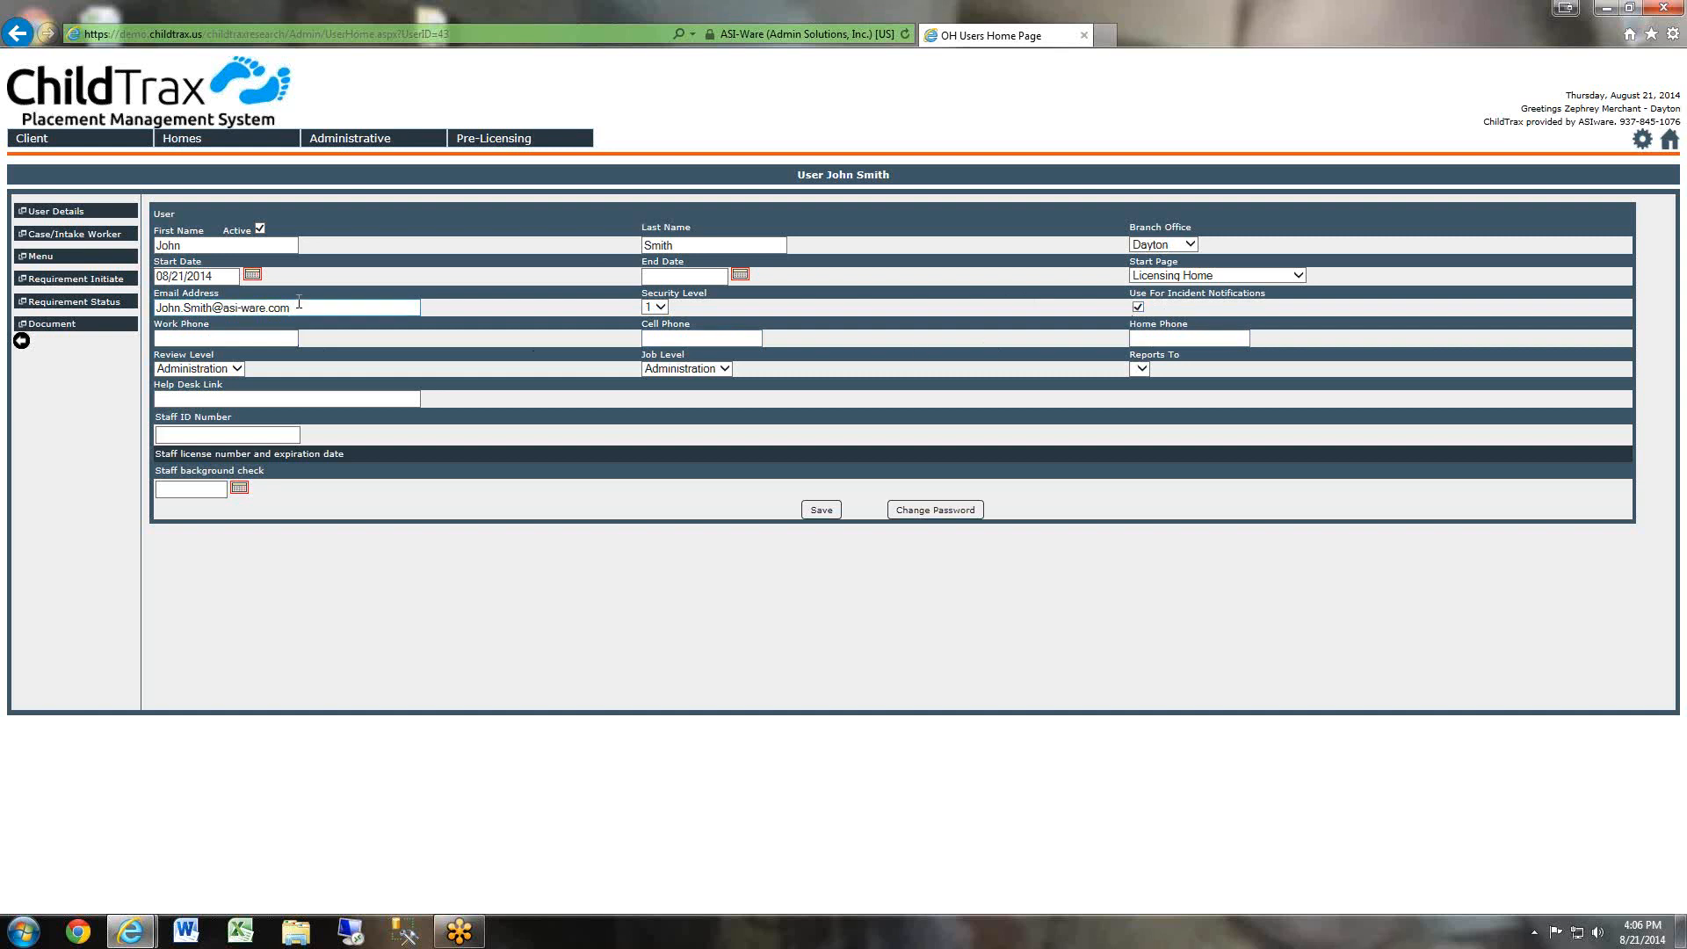
click(645, 338)
click(1190, 339)
click(266, 334)
key(Tab)
click(237, 369)
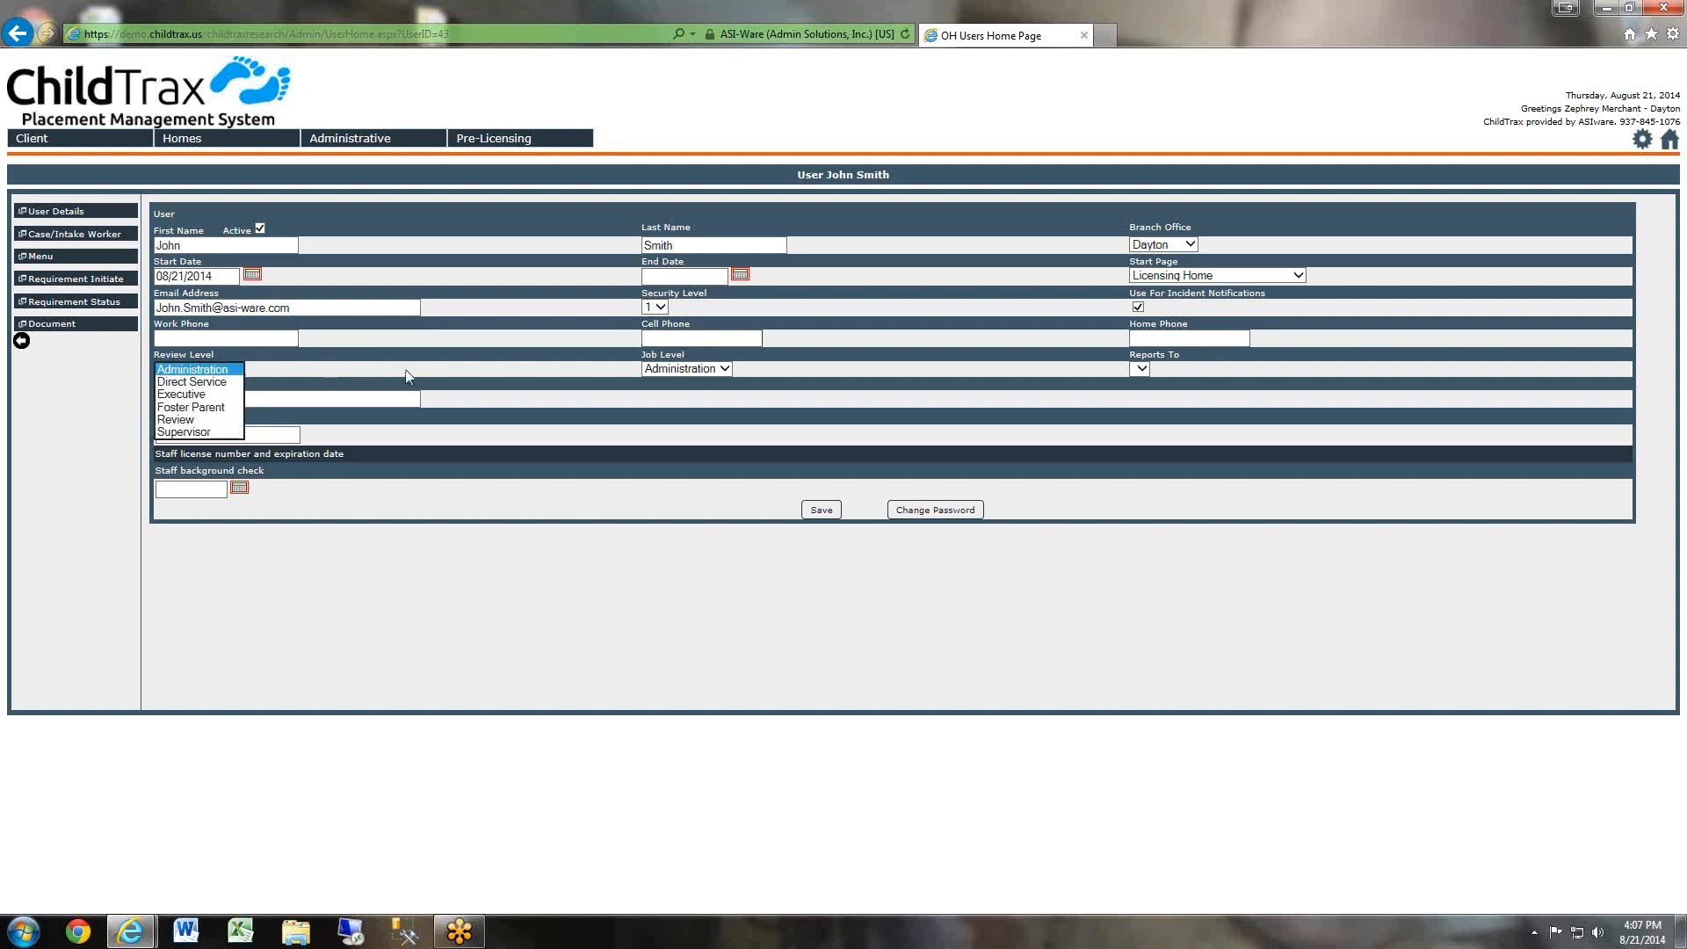
click(215, 371)
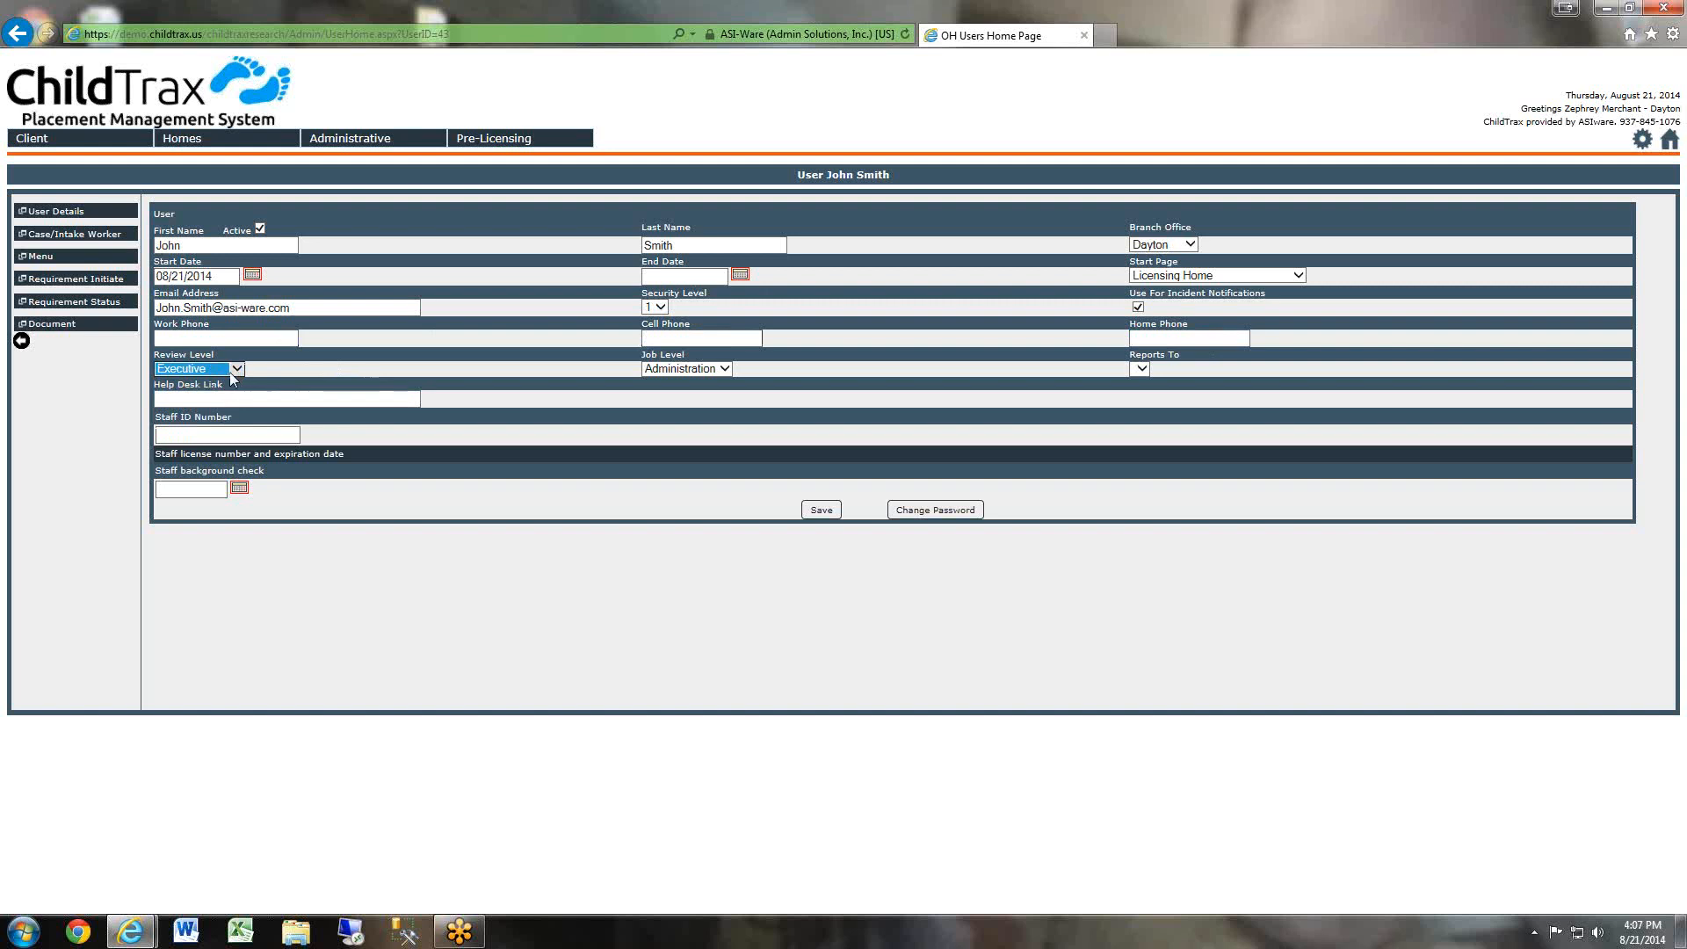
click(199, 369)
click(181, 394)
click(723, 367)
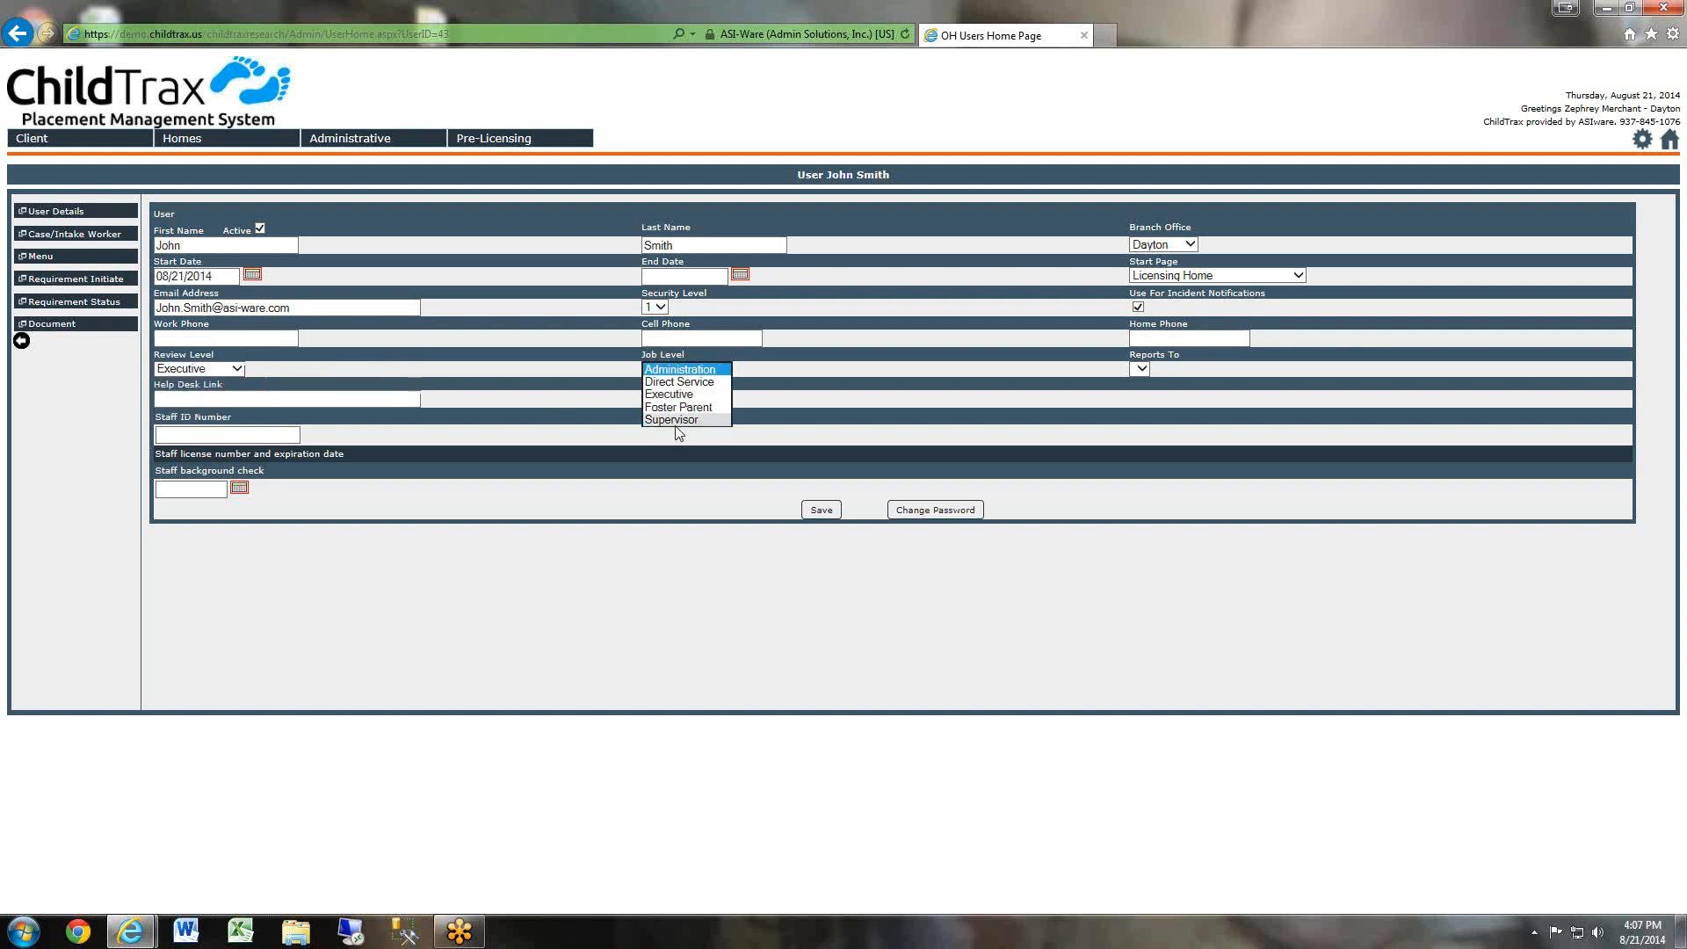
click(719, 369)
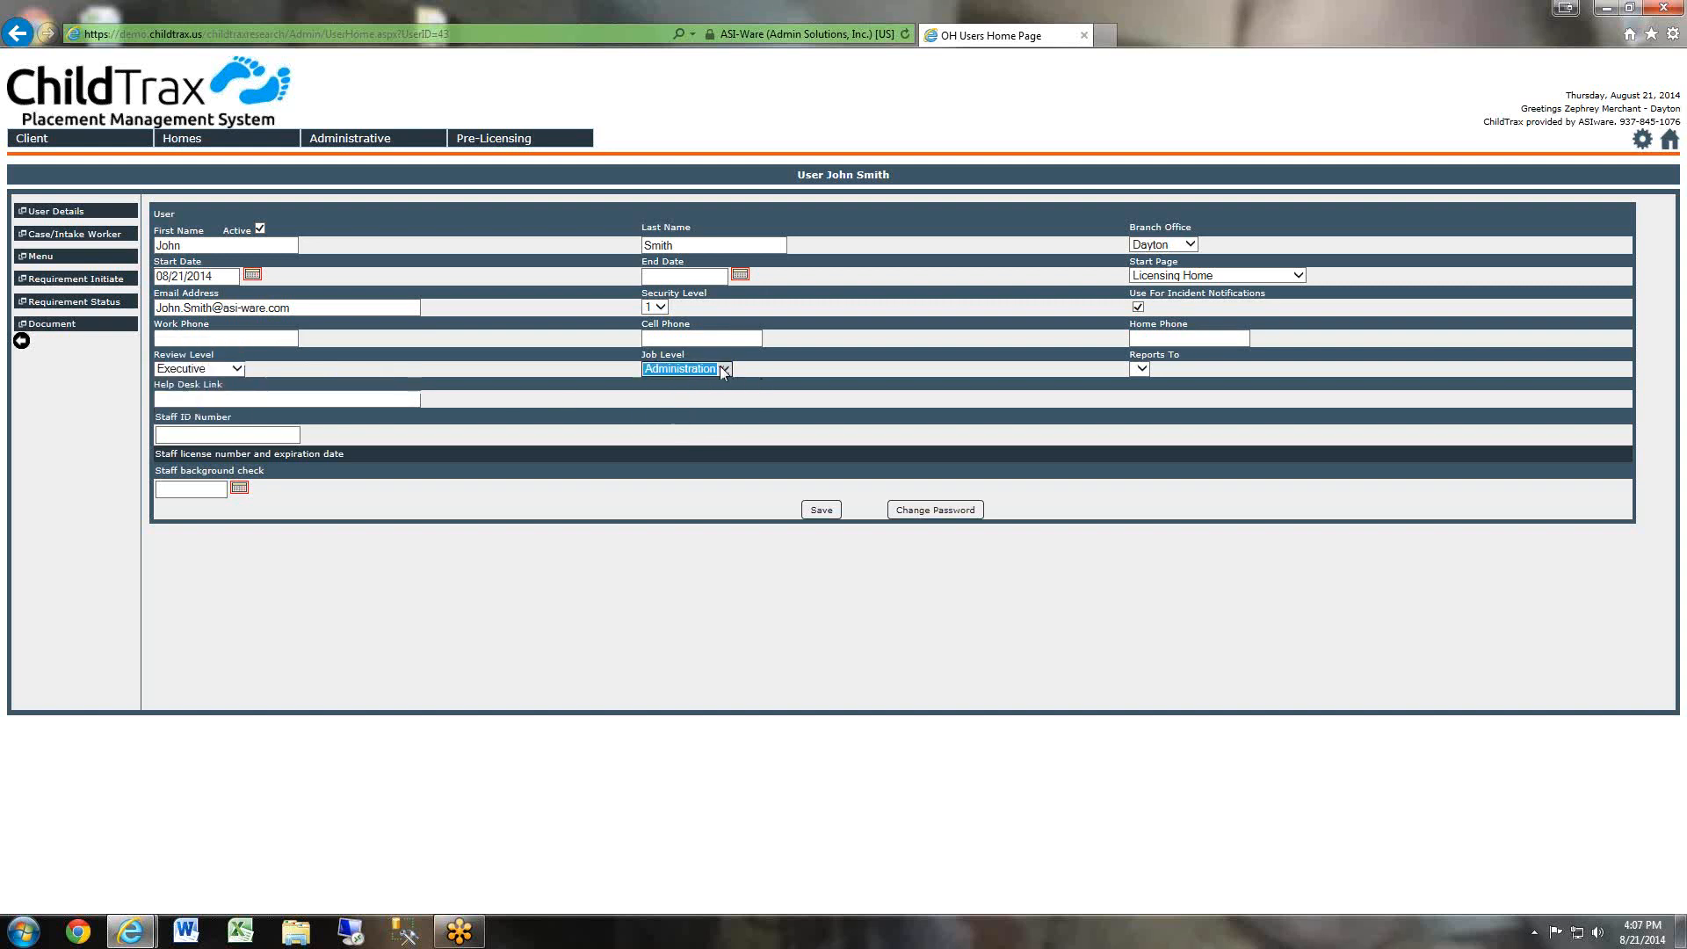
click(716, 369)
click(786, 382)
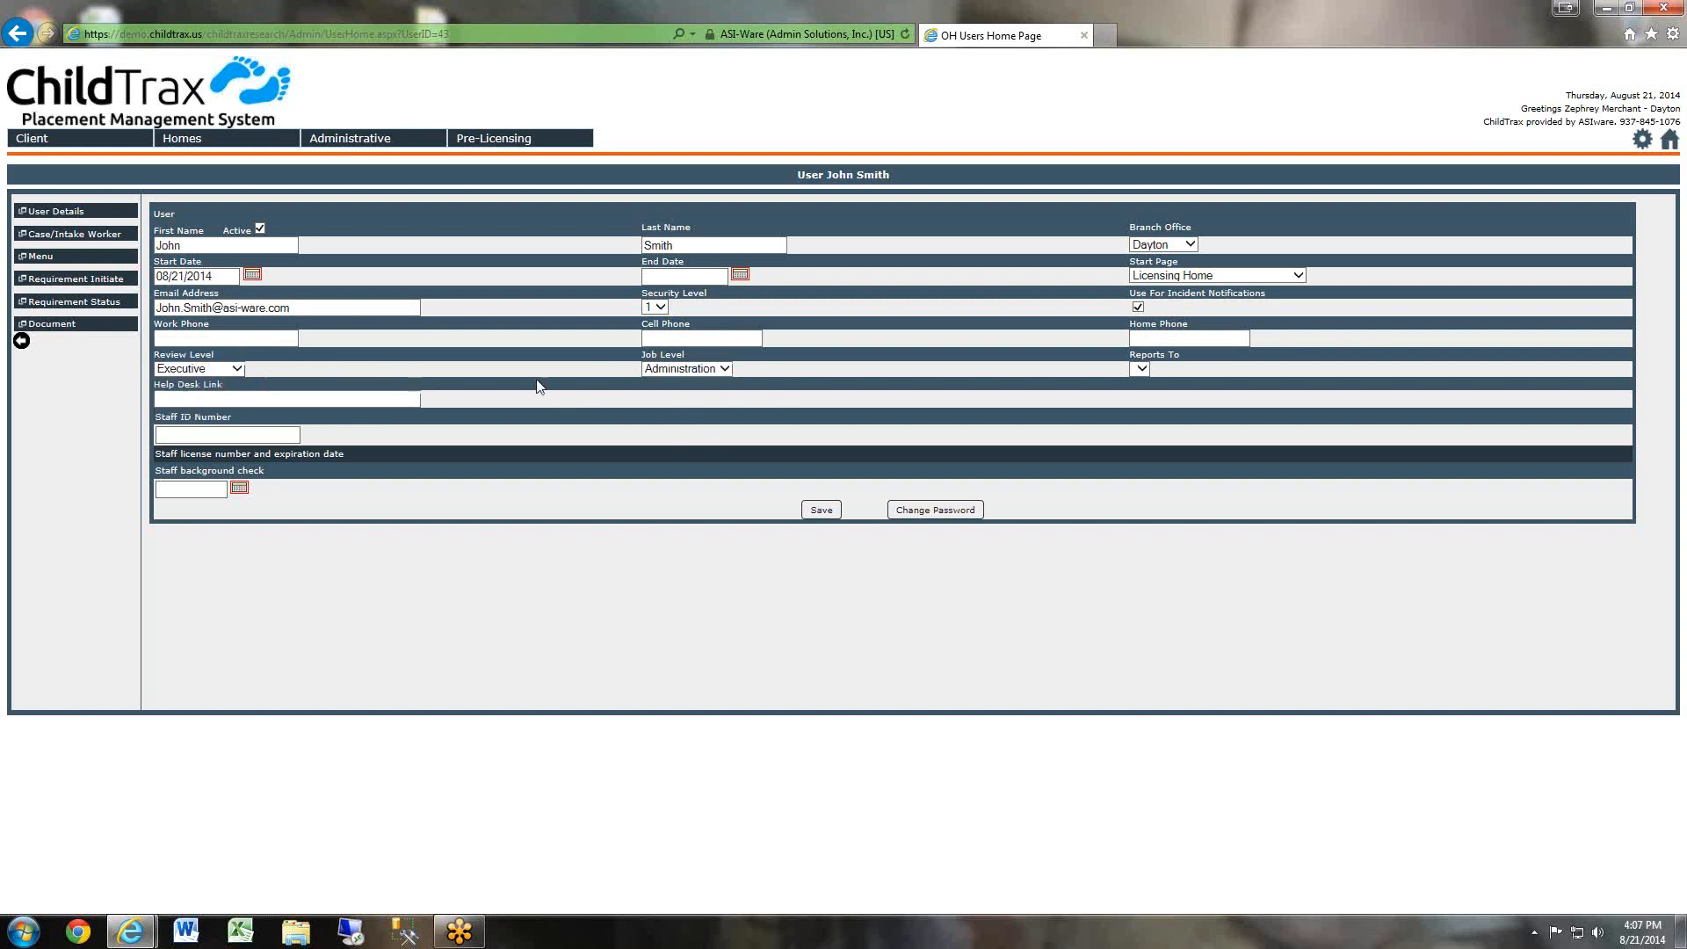
click(255, 435)
click(252, 437)
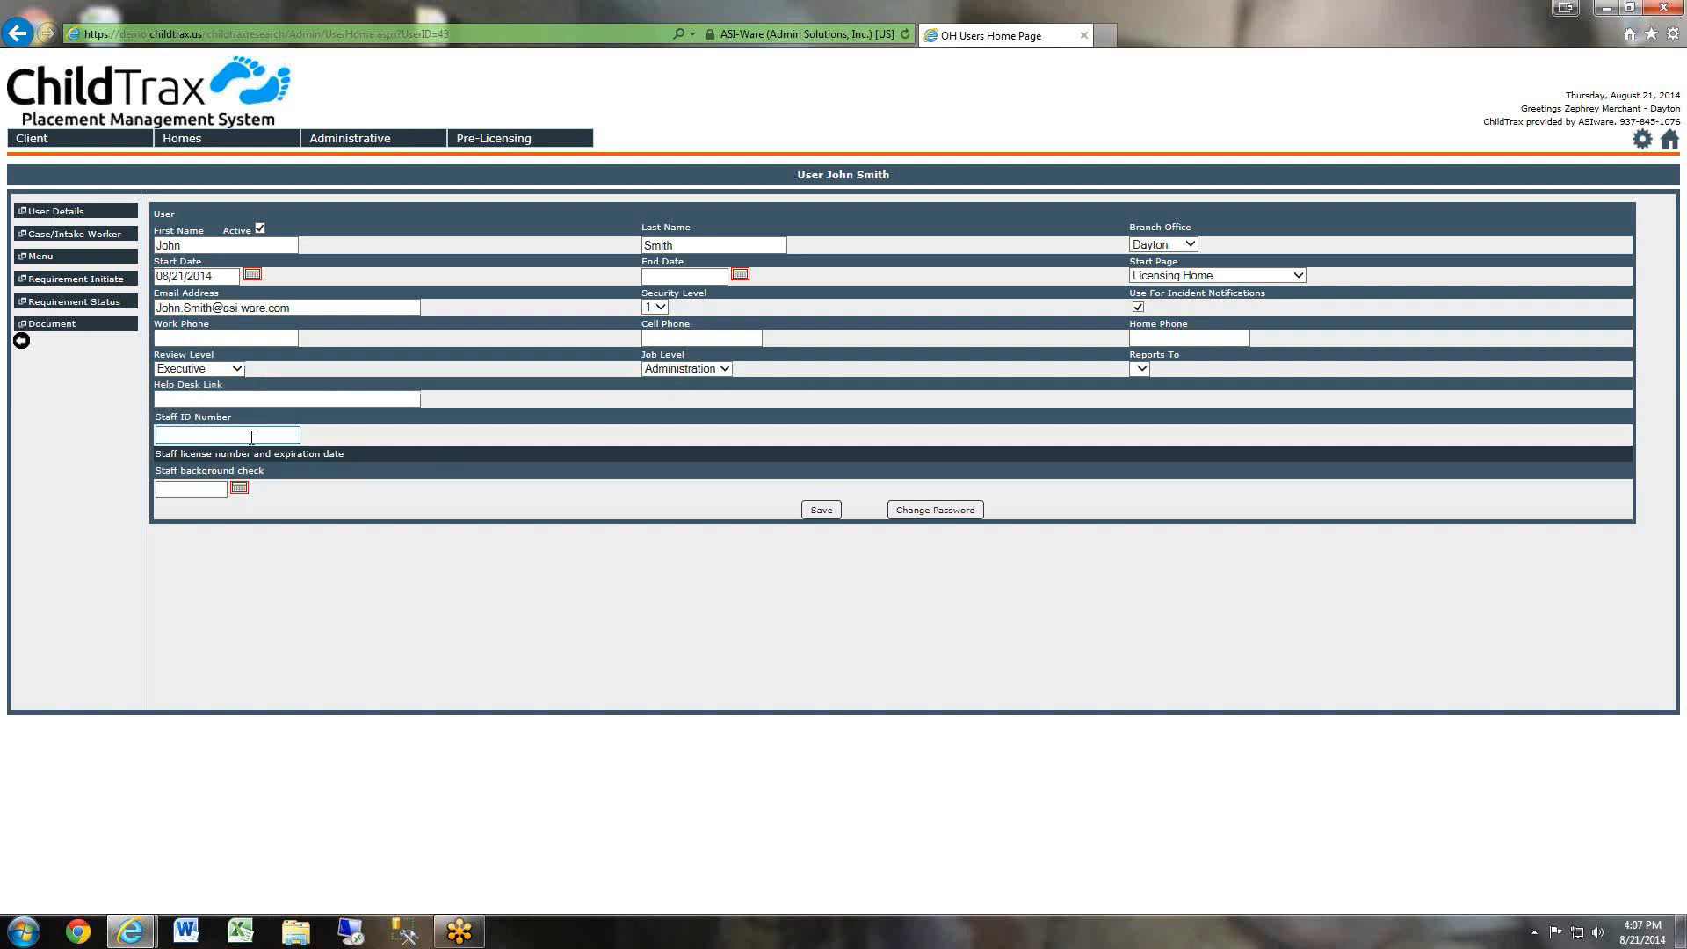
click(239, 488)
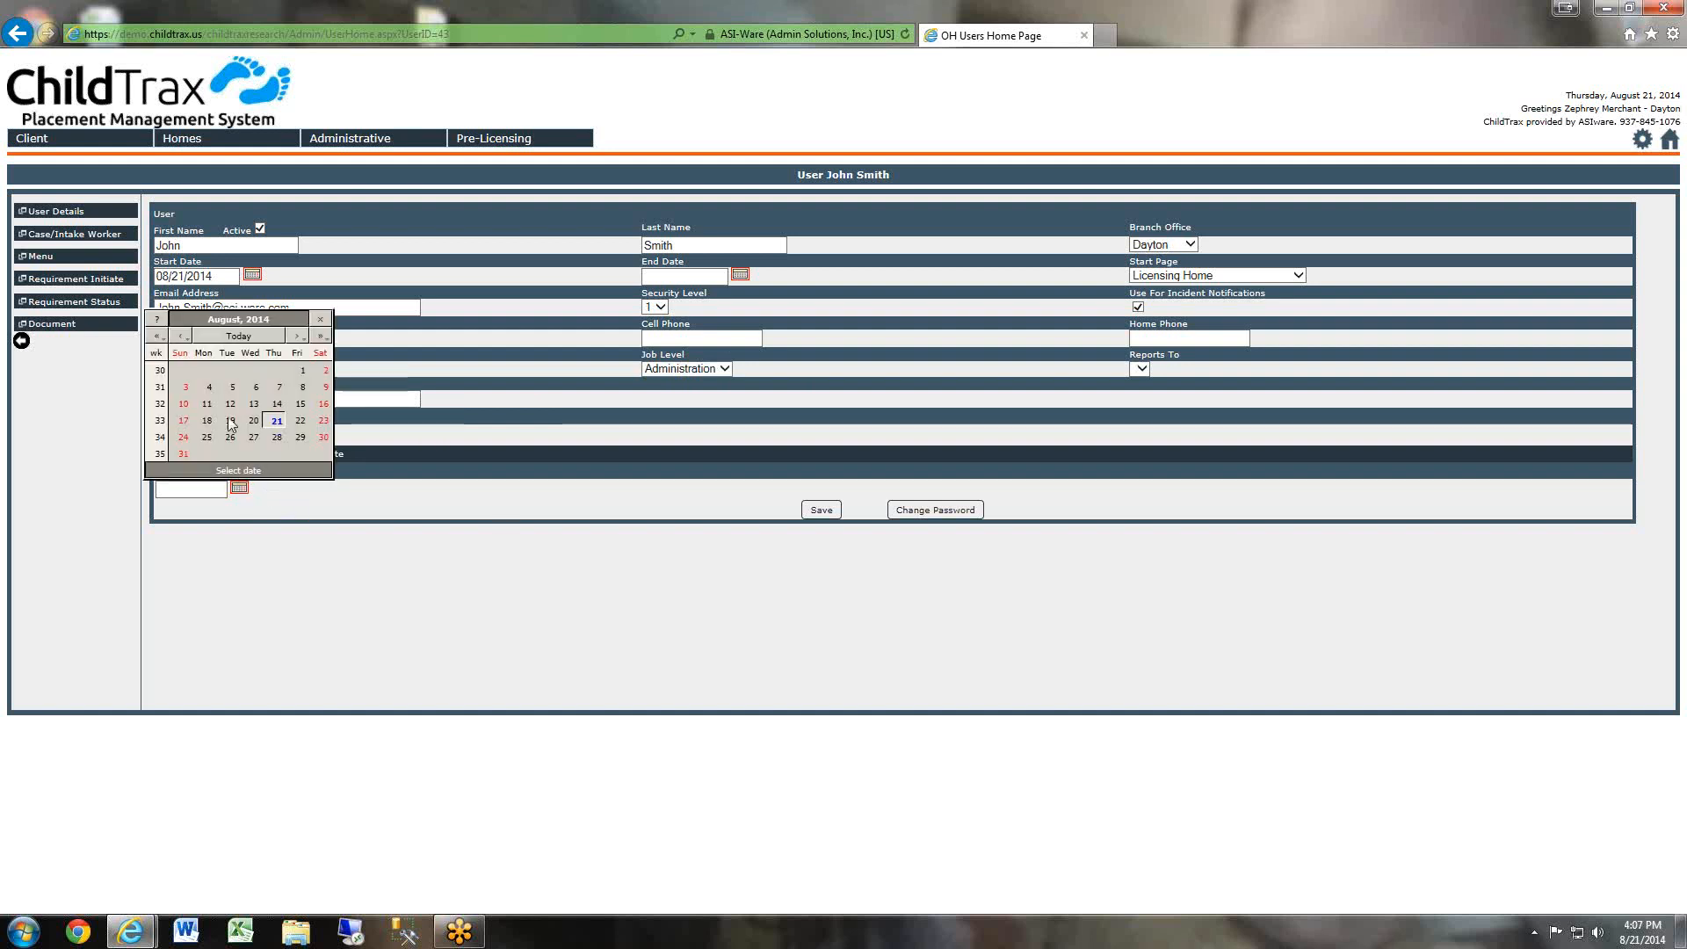
click(832, 480)
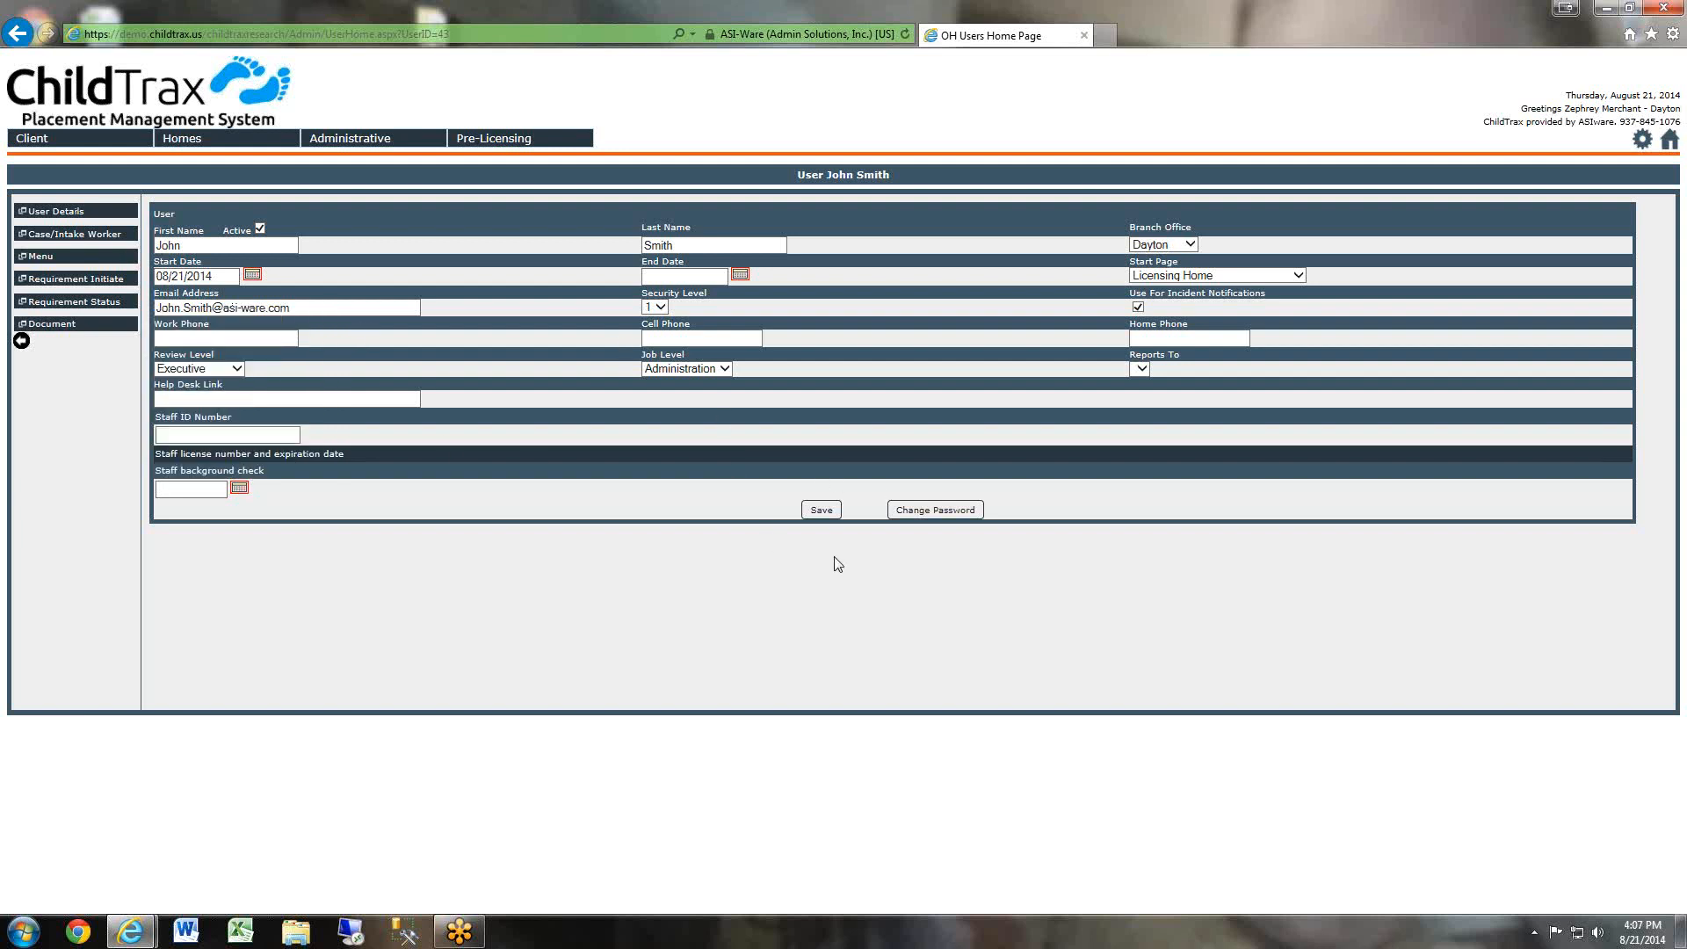
Save the user's details and open the case and intake worker assignments.
click(823, 510)
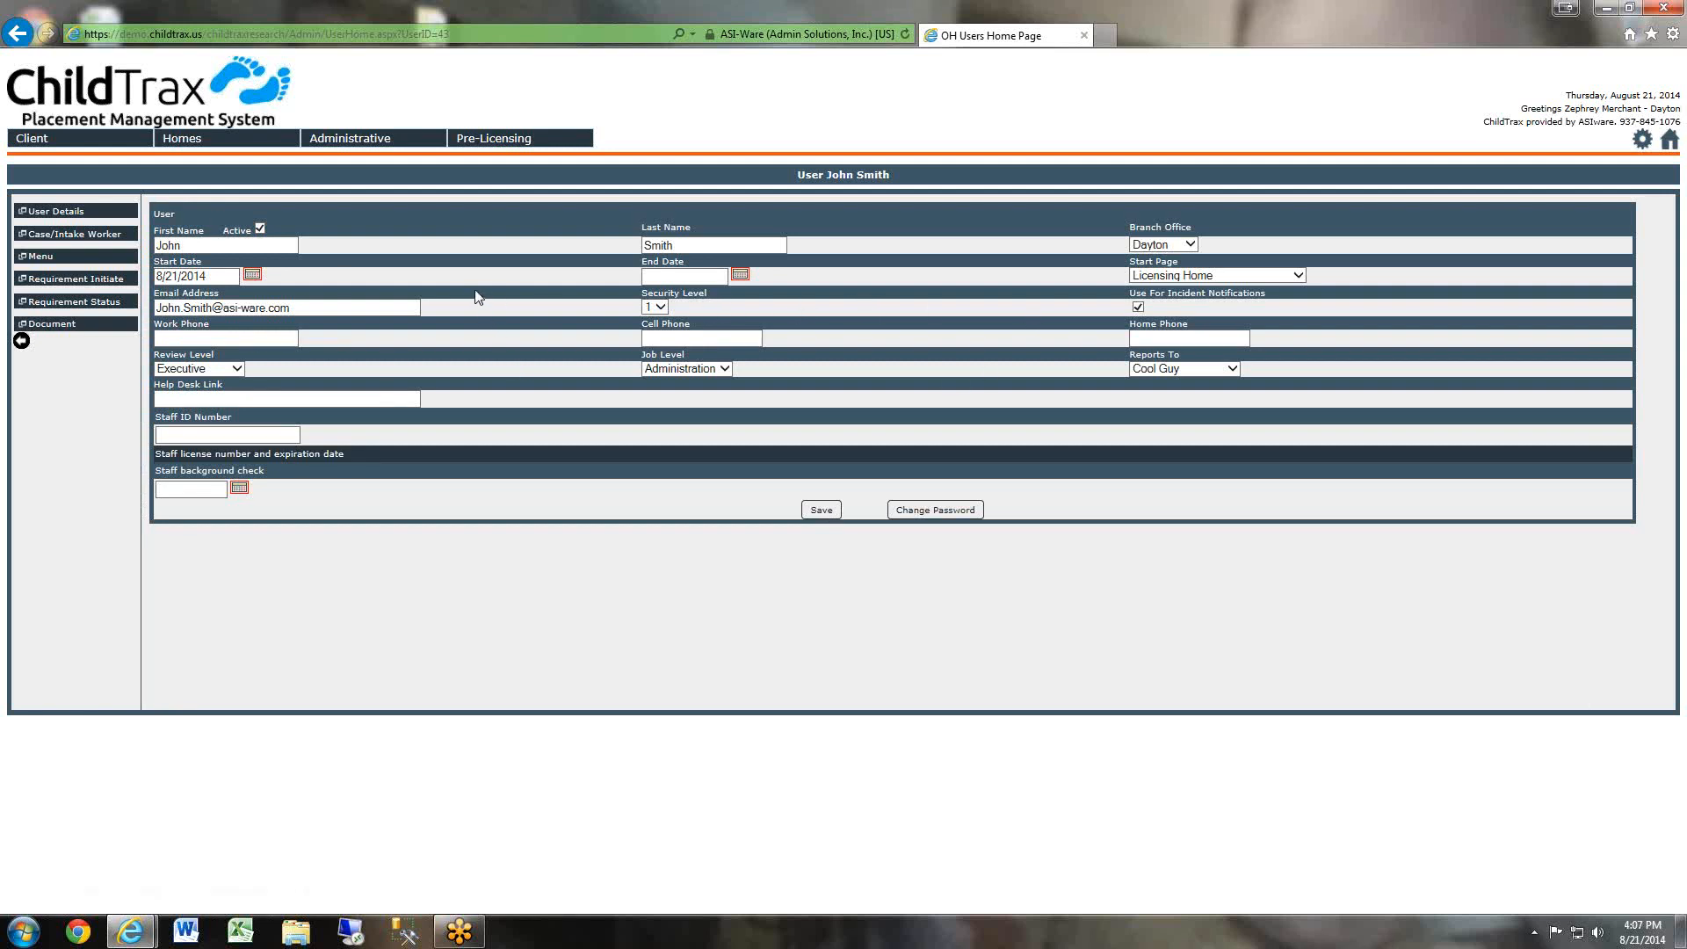
click(86, 237)
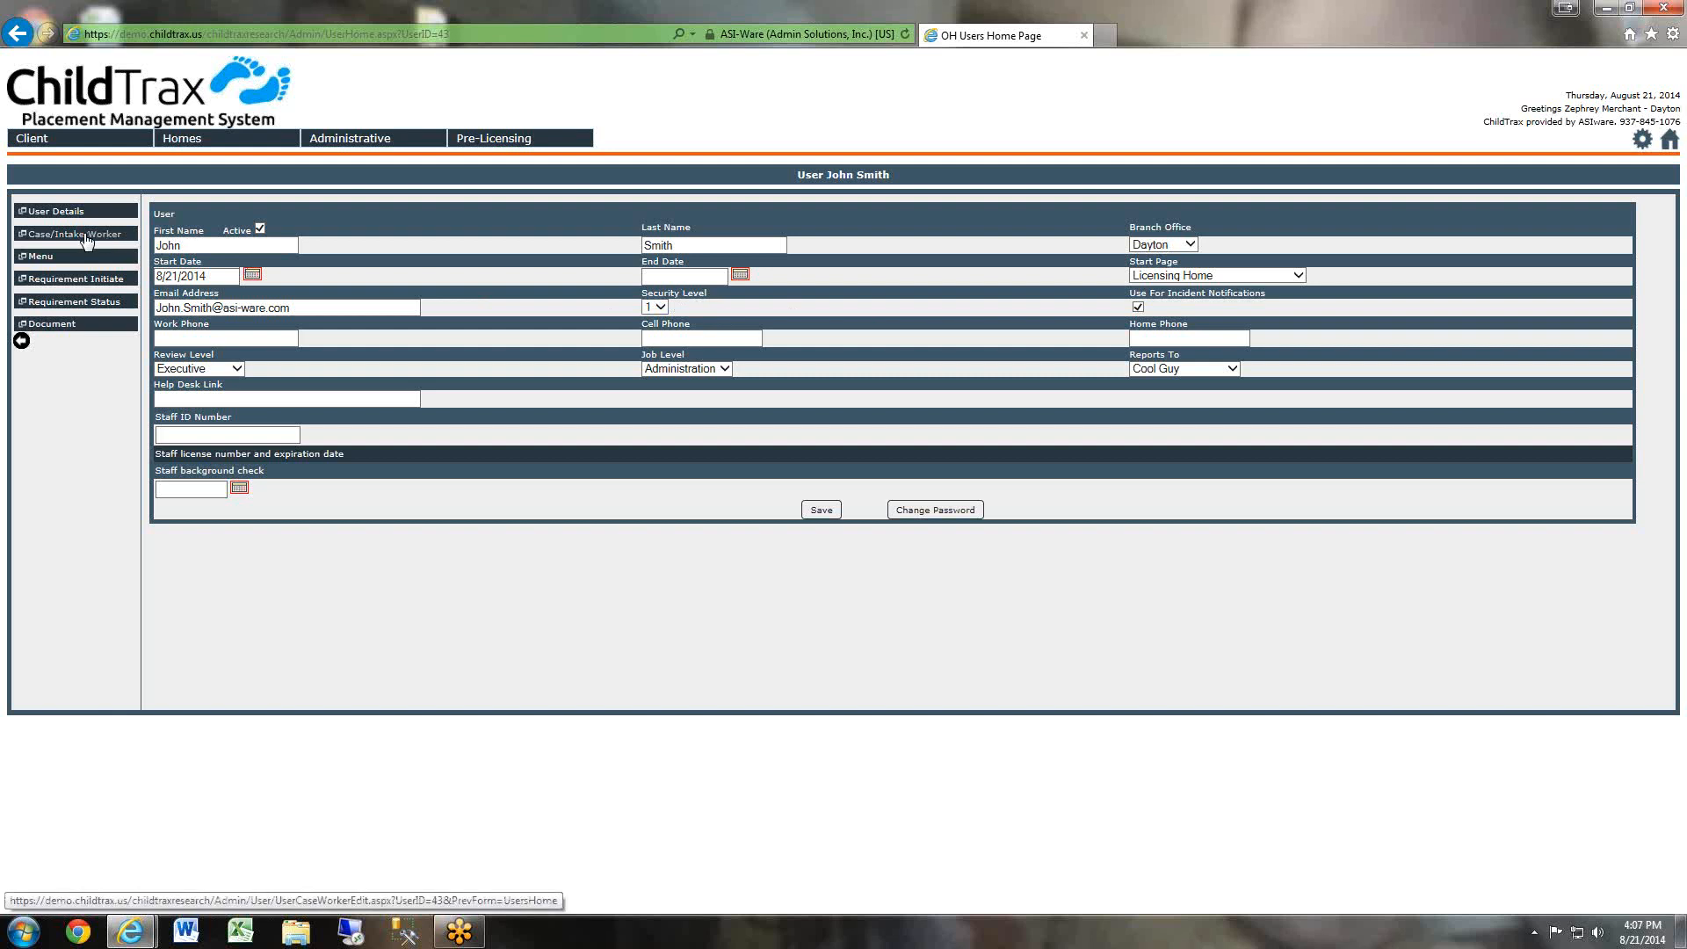
Assign the user as both case worker and intake worker for the Dayton office only, and save the assignments.
click(163, 241)
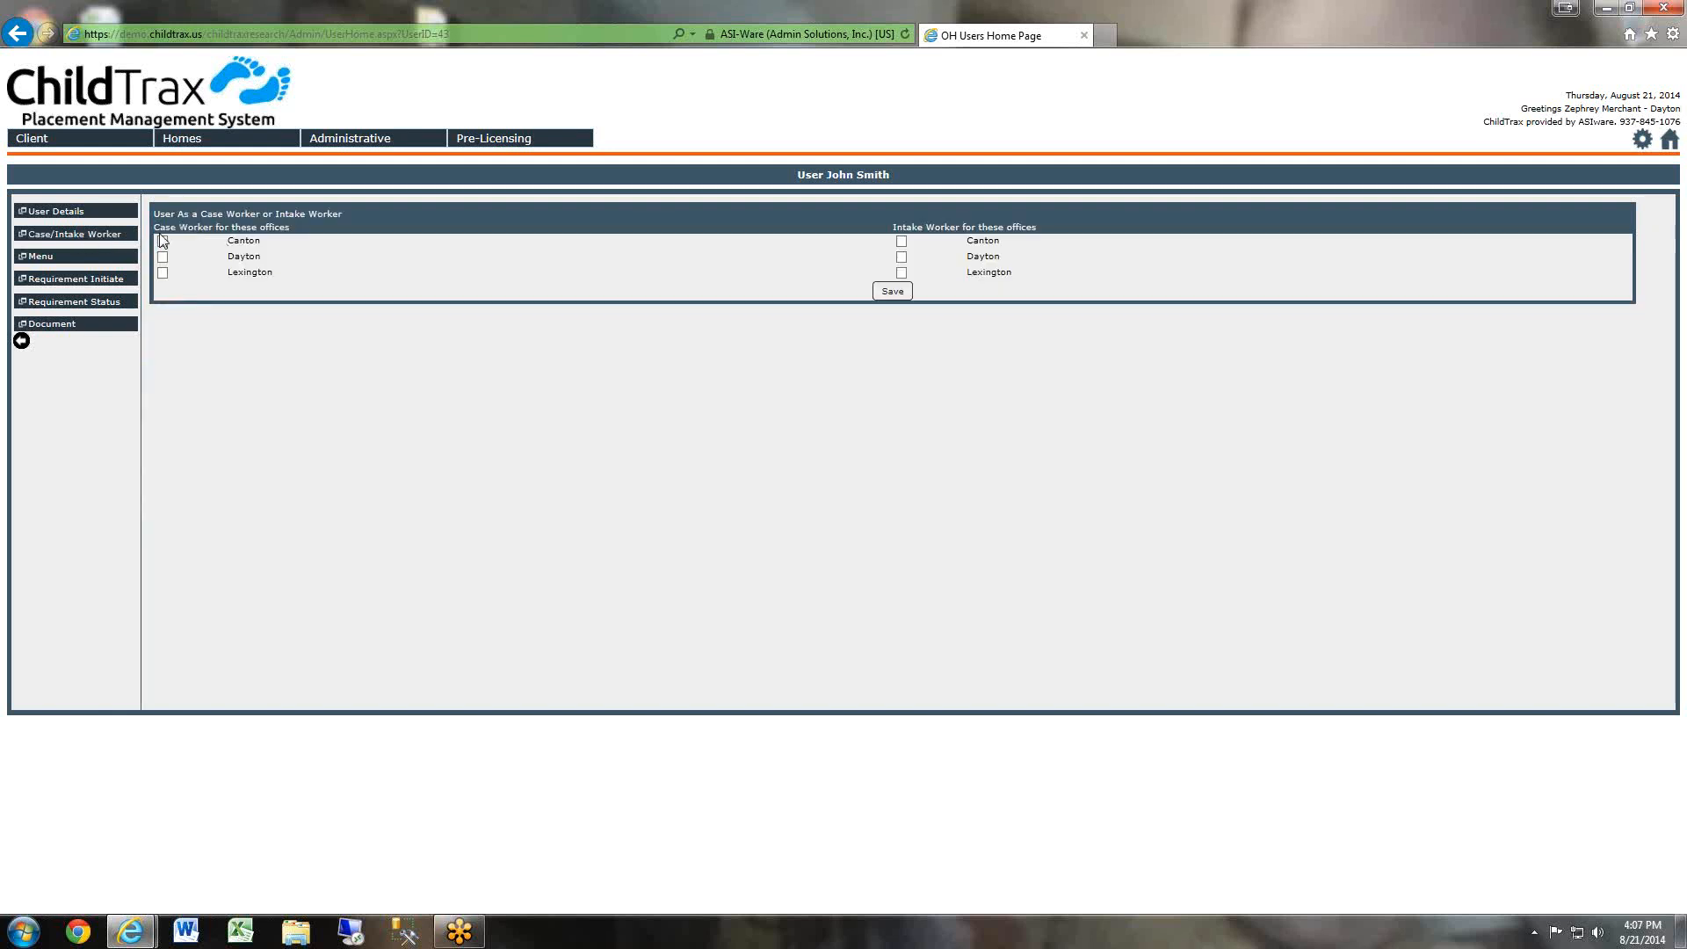
click(162, 257)
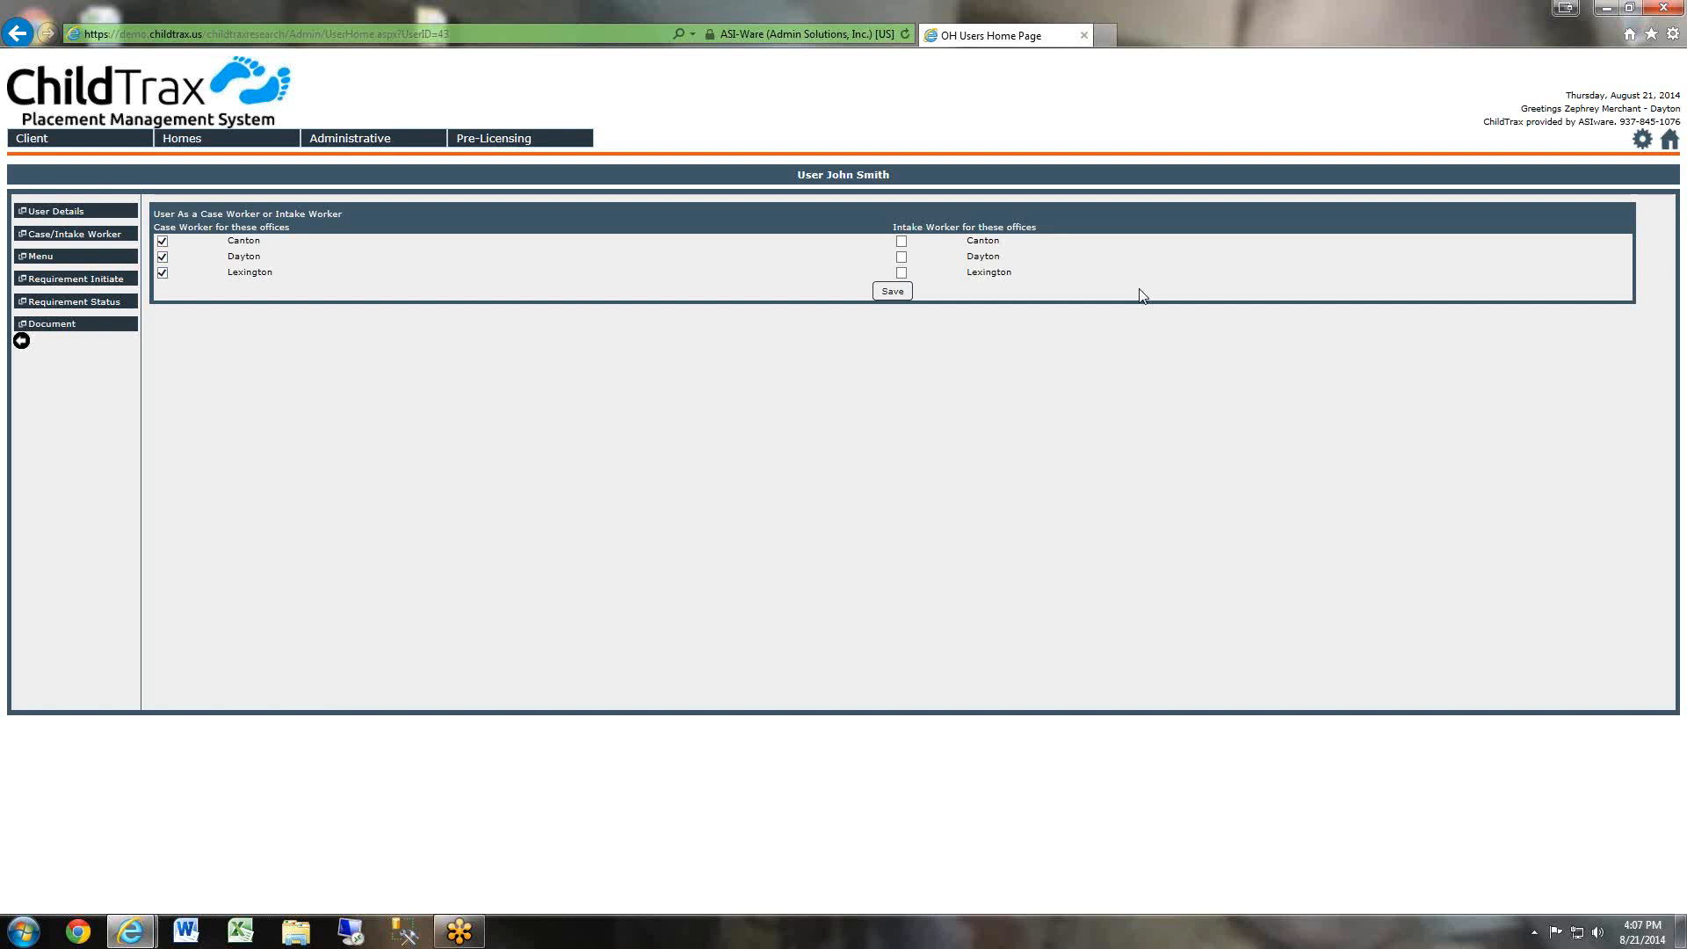
click(163, 240)
click(163, 256)
click(163, 273)
click(161, 241)
click(162, 258)
click(902, 258)
click(901, 242)
click(901, 272)
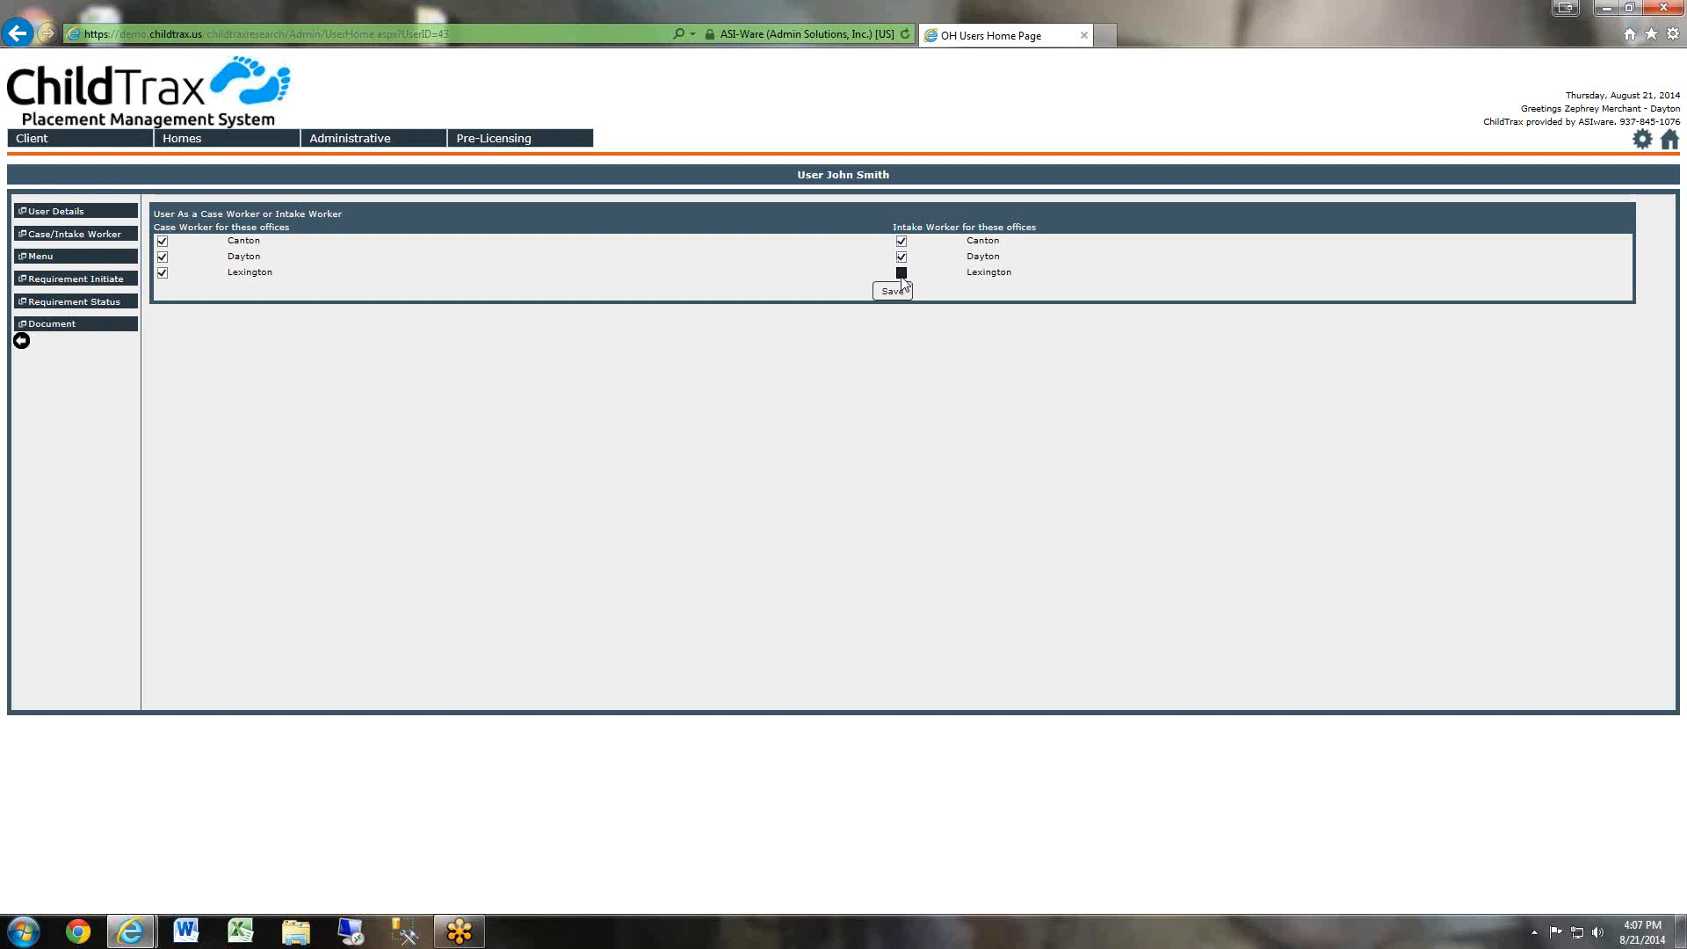
click(162, 242)
click(901, 241)
click(893, 291)
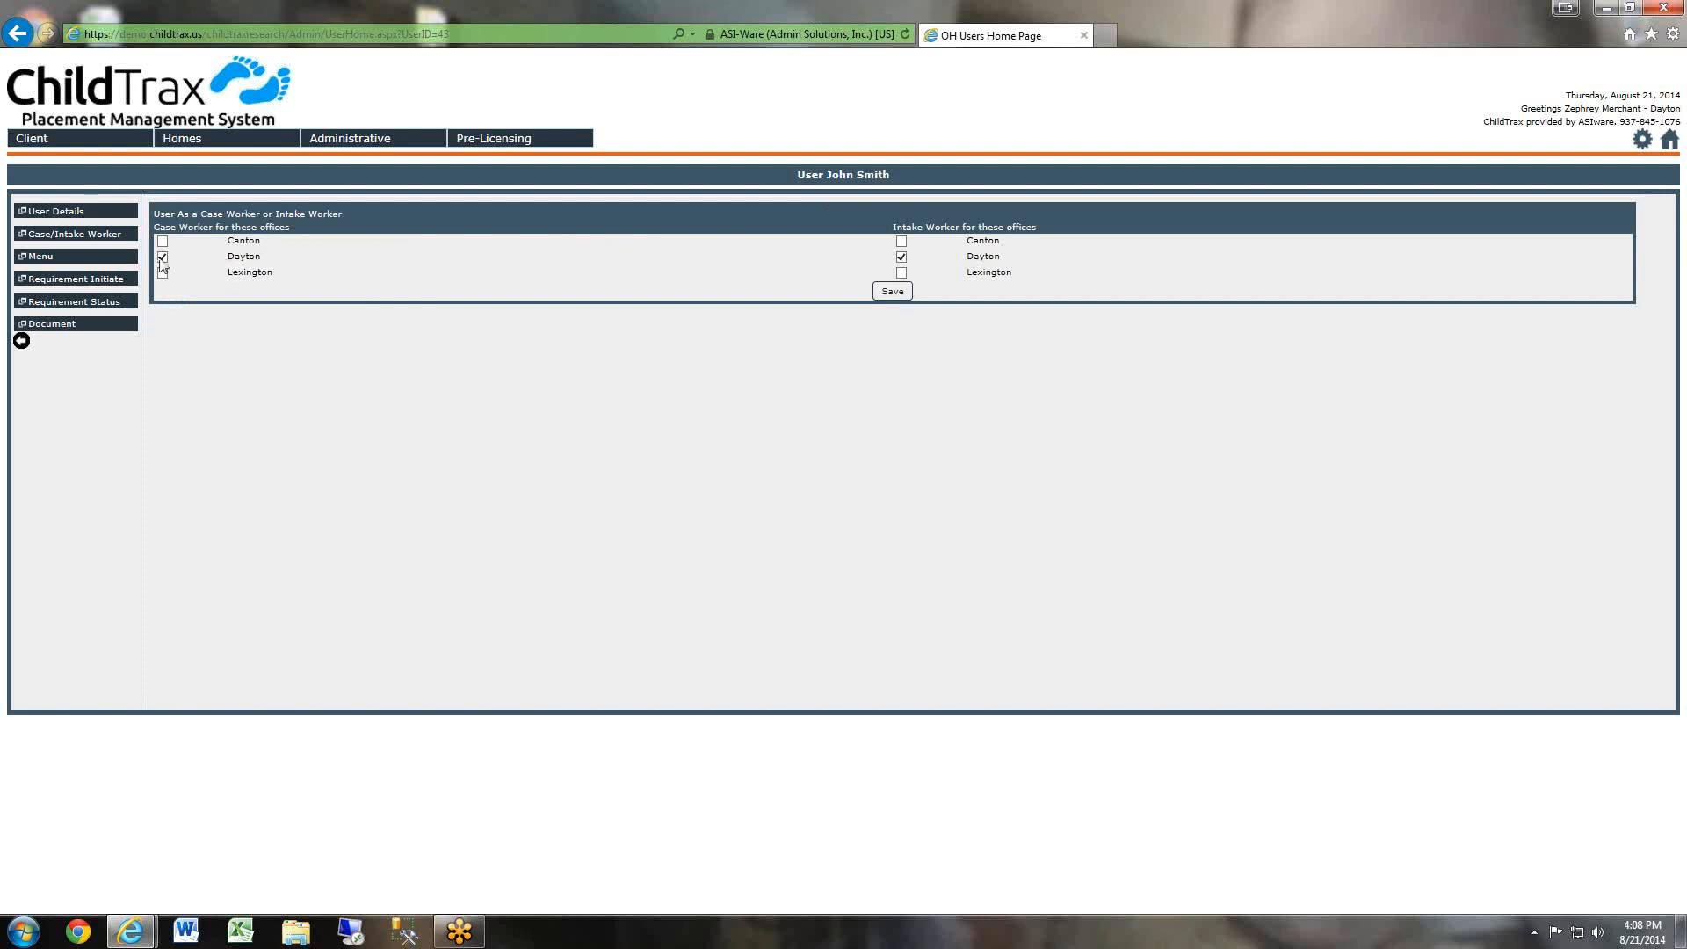
Open the user's menu access settings and review the available menu and sub-menu options.
click(44, 260)
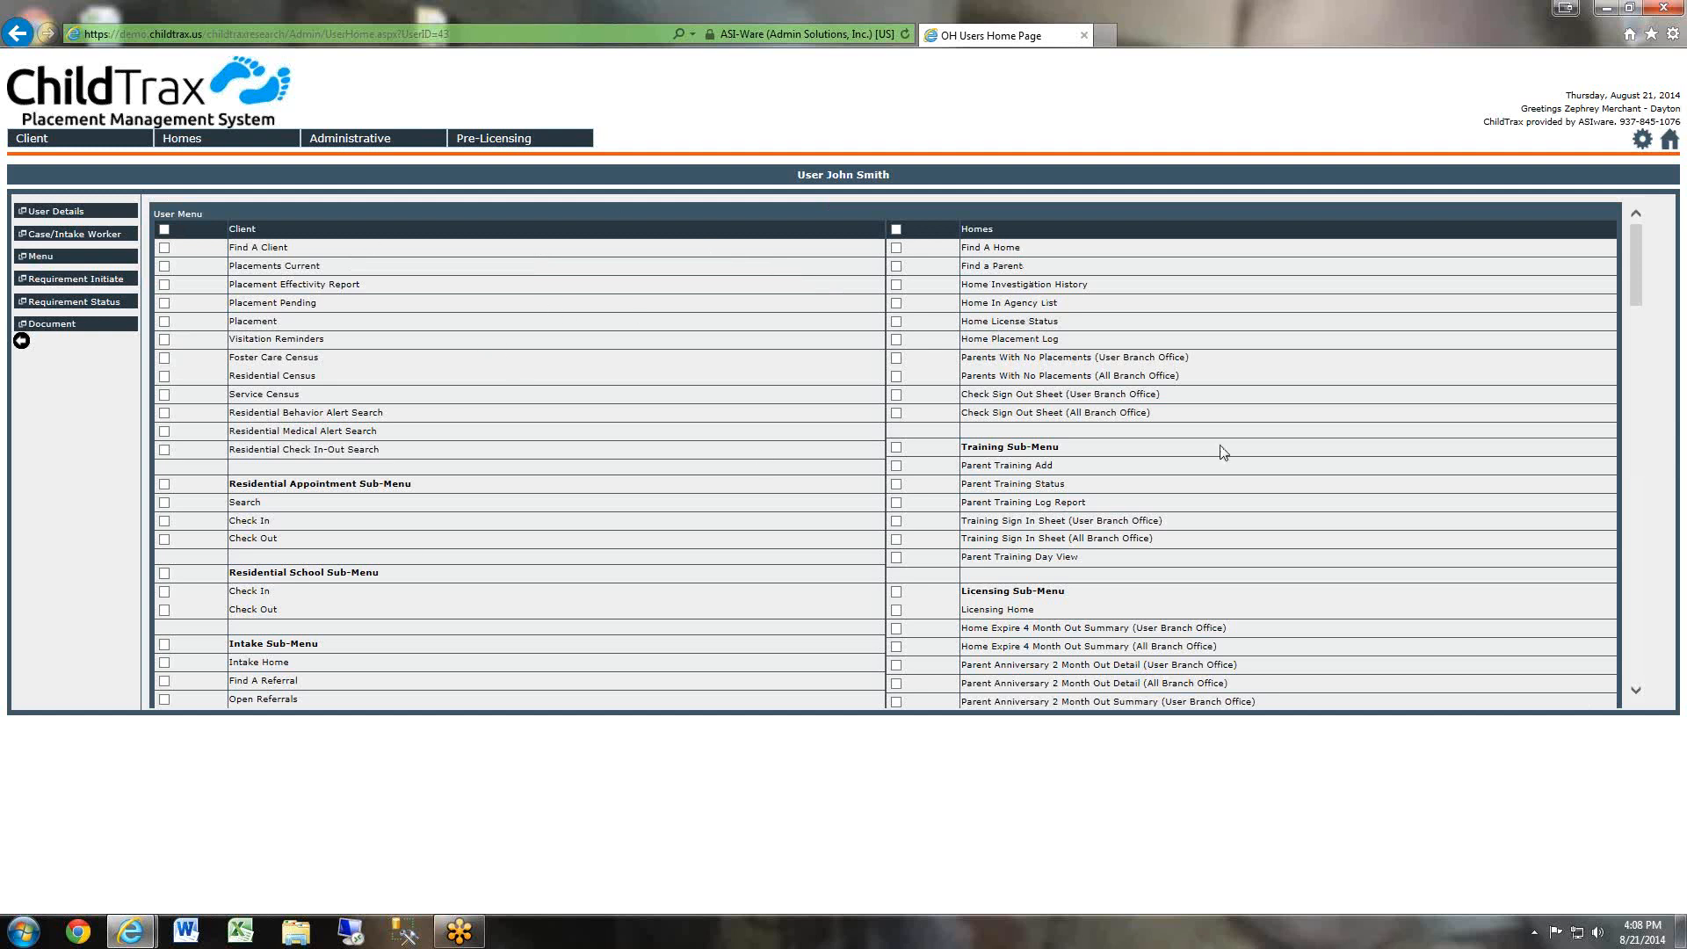
scroll(879, 352, down, 7)
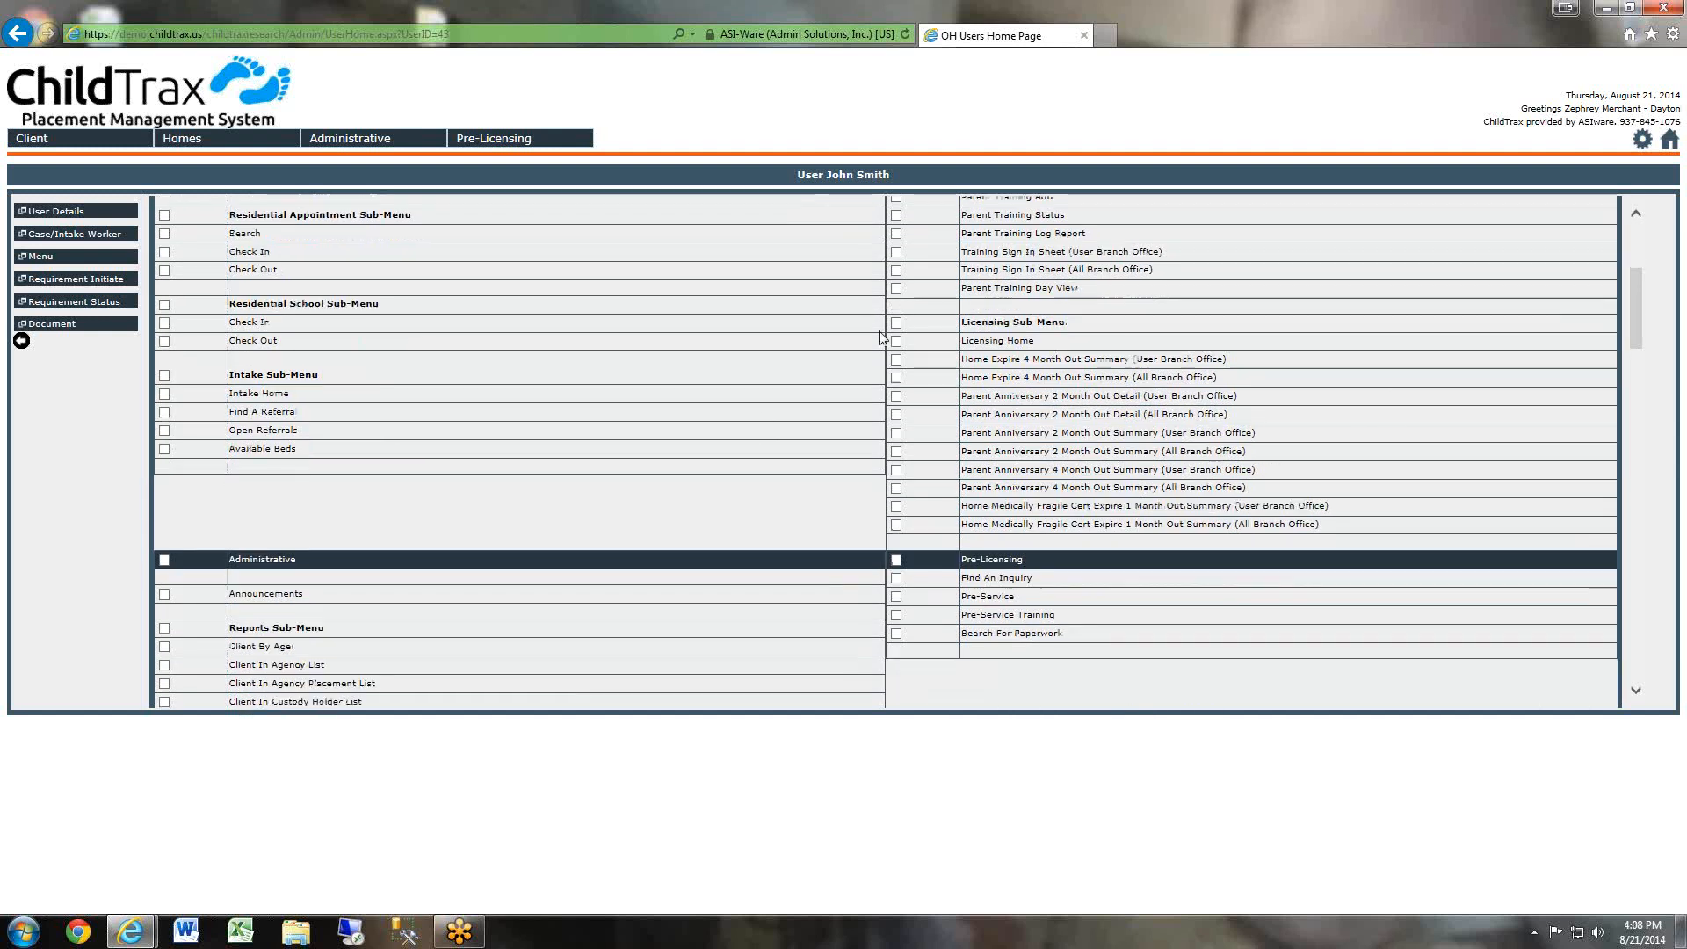
scroll(891, 339, down, 12)
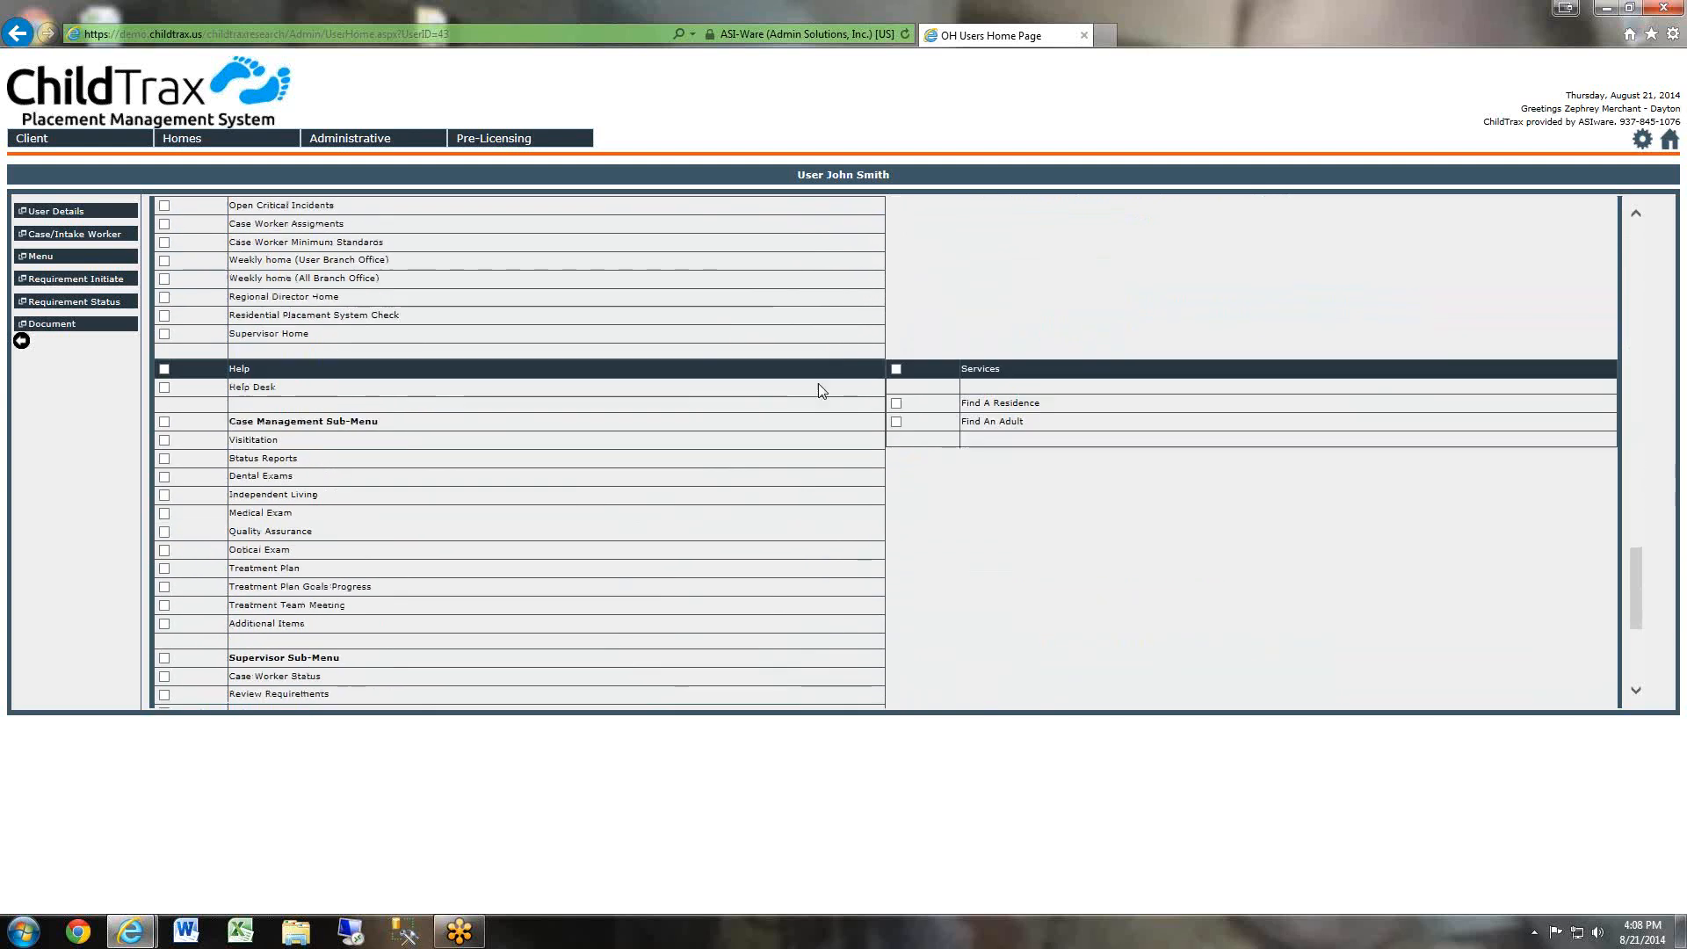
scroll(807, 455, up, 18)
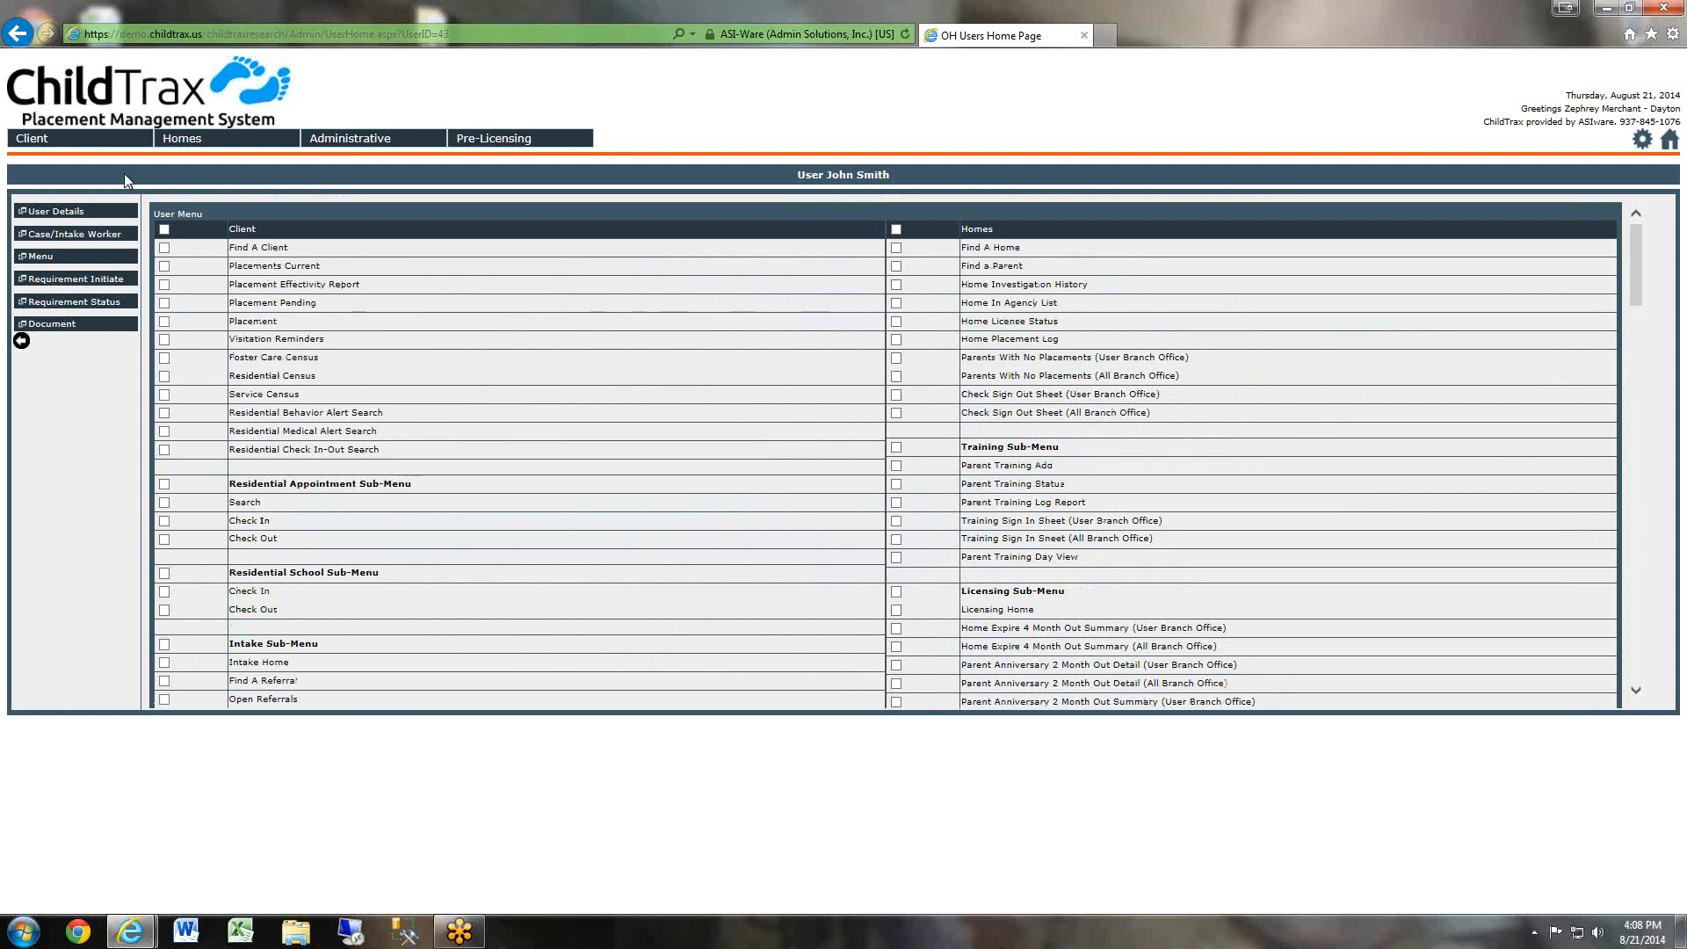
mouse_move(193, 147)
mouse_move(118, 147)
Give the user access to the Client, Homes, Administrative and Pre-Licensing main menus.
scroll(973, 251, down, 6)
click(895, 290)
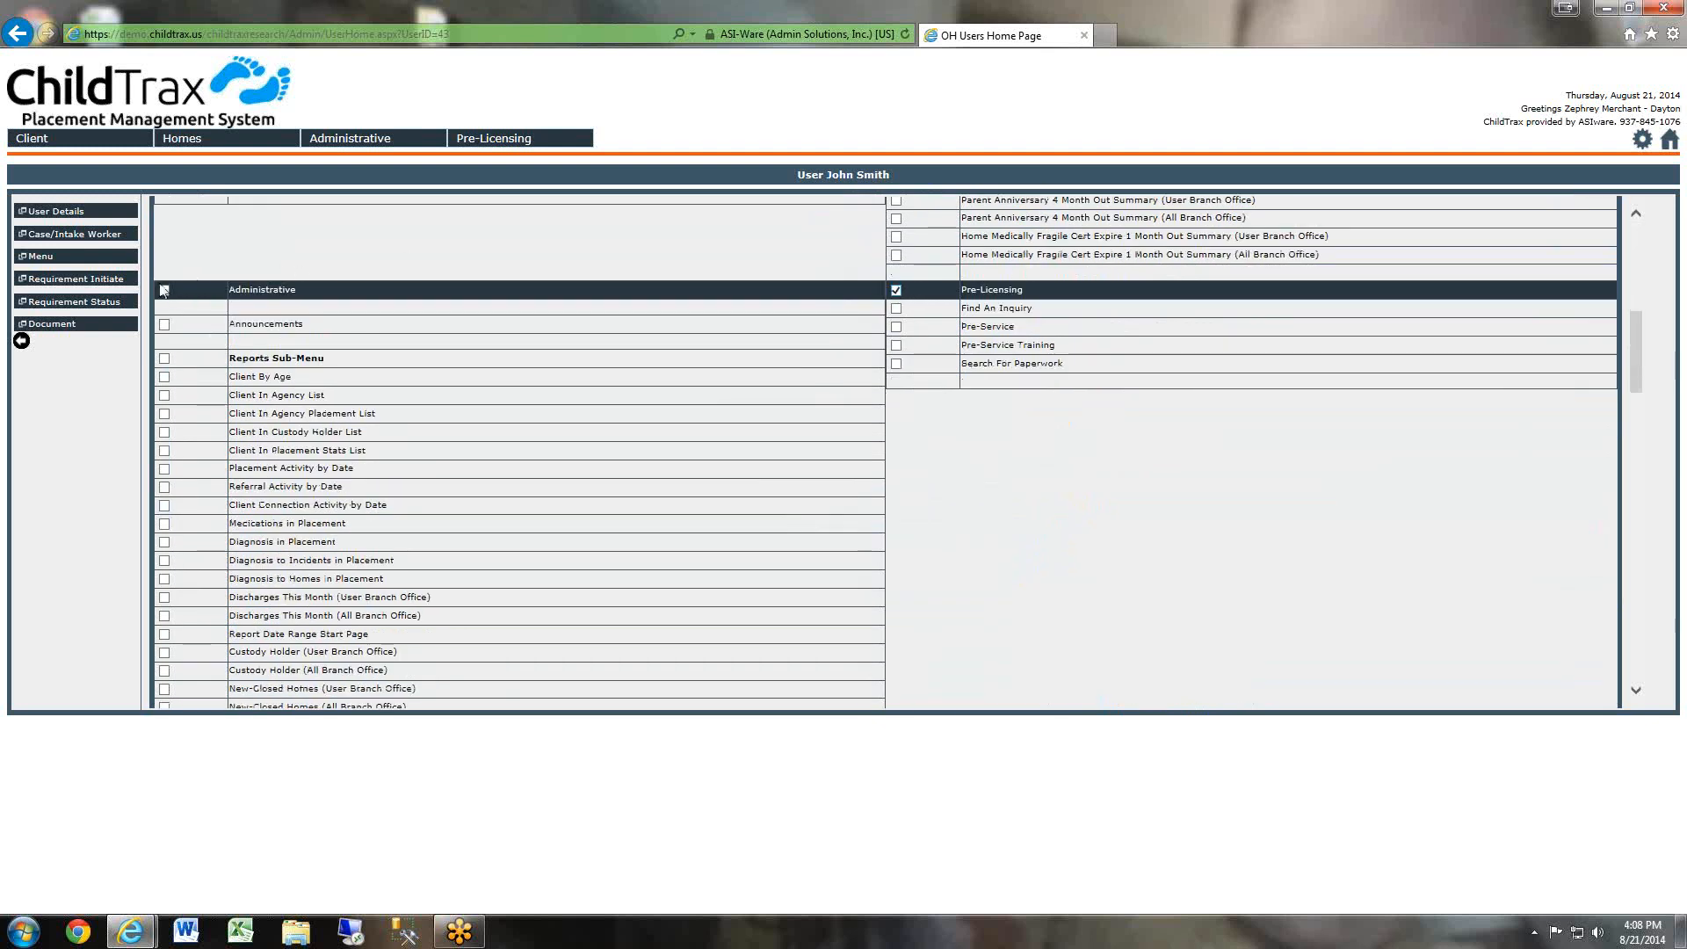
click(164, 290)
scroll(719, 418, up, 6)
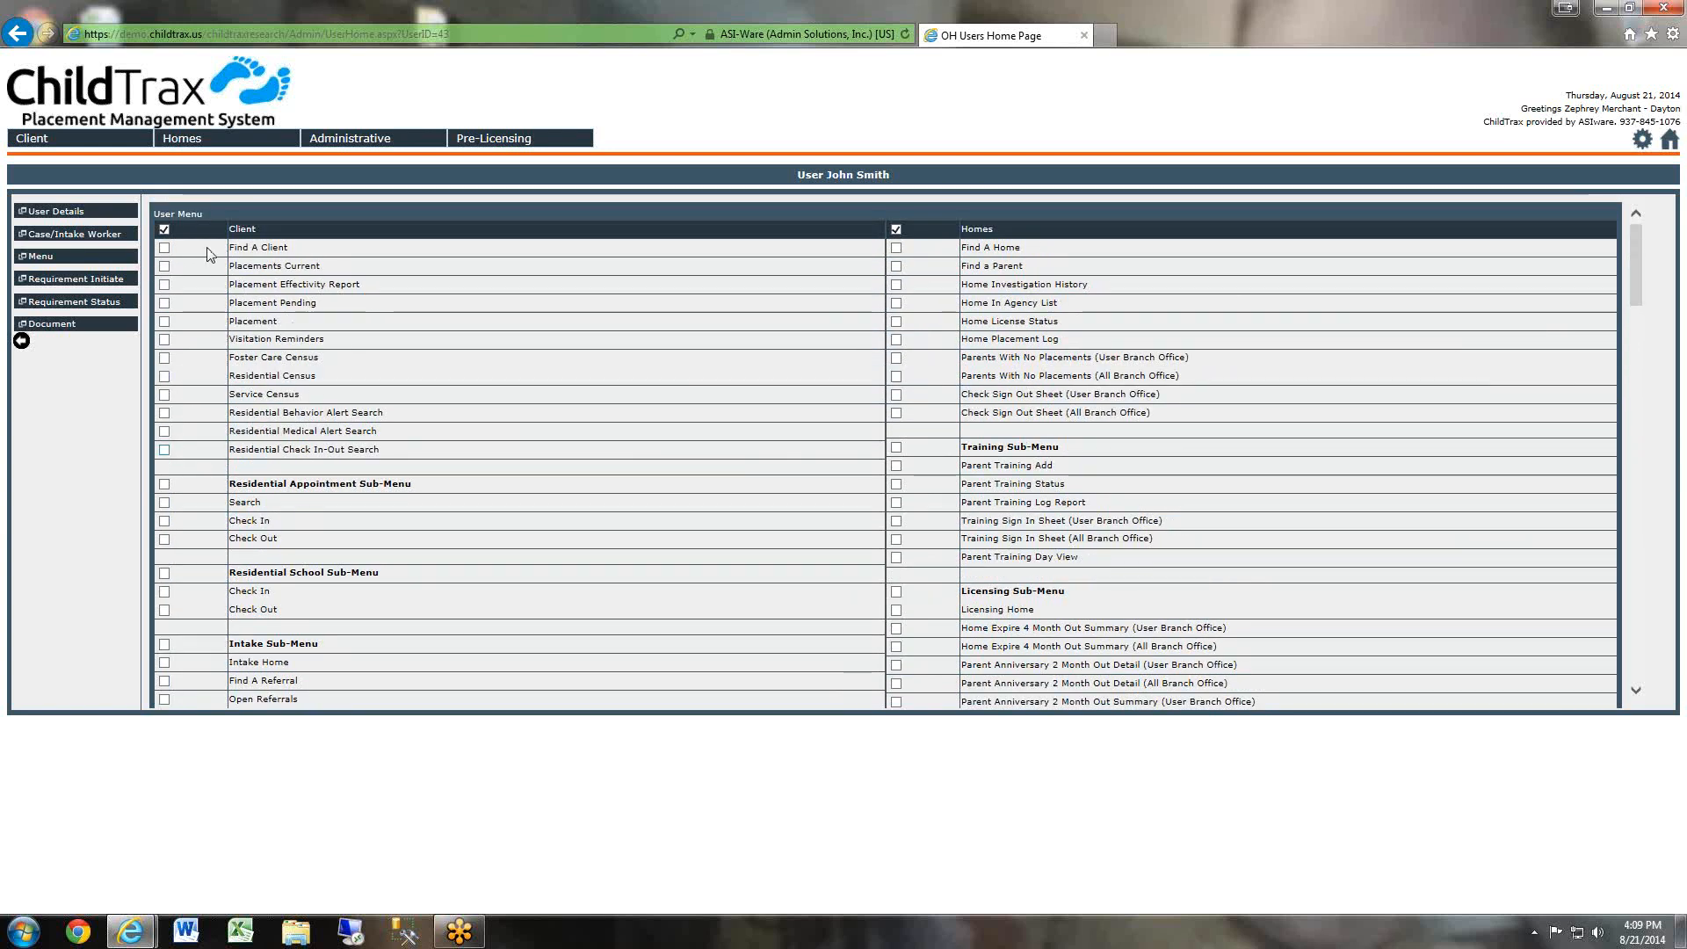
Enable every Client menu item for the user, from Find A Client through Residential Check In-Out Search.
mouse_move(59, 132)
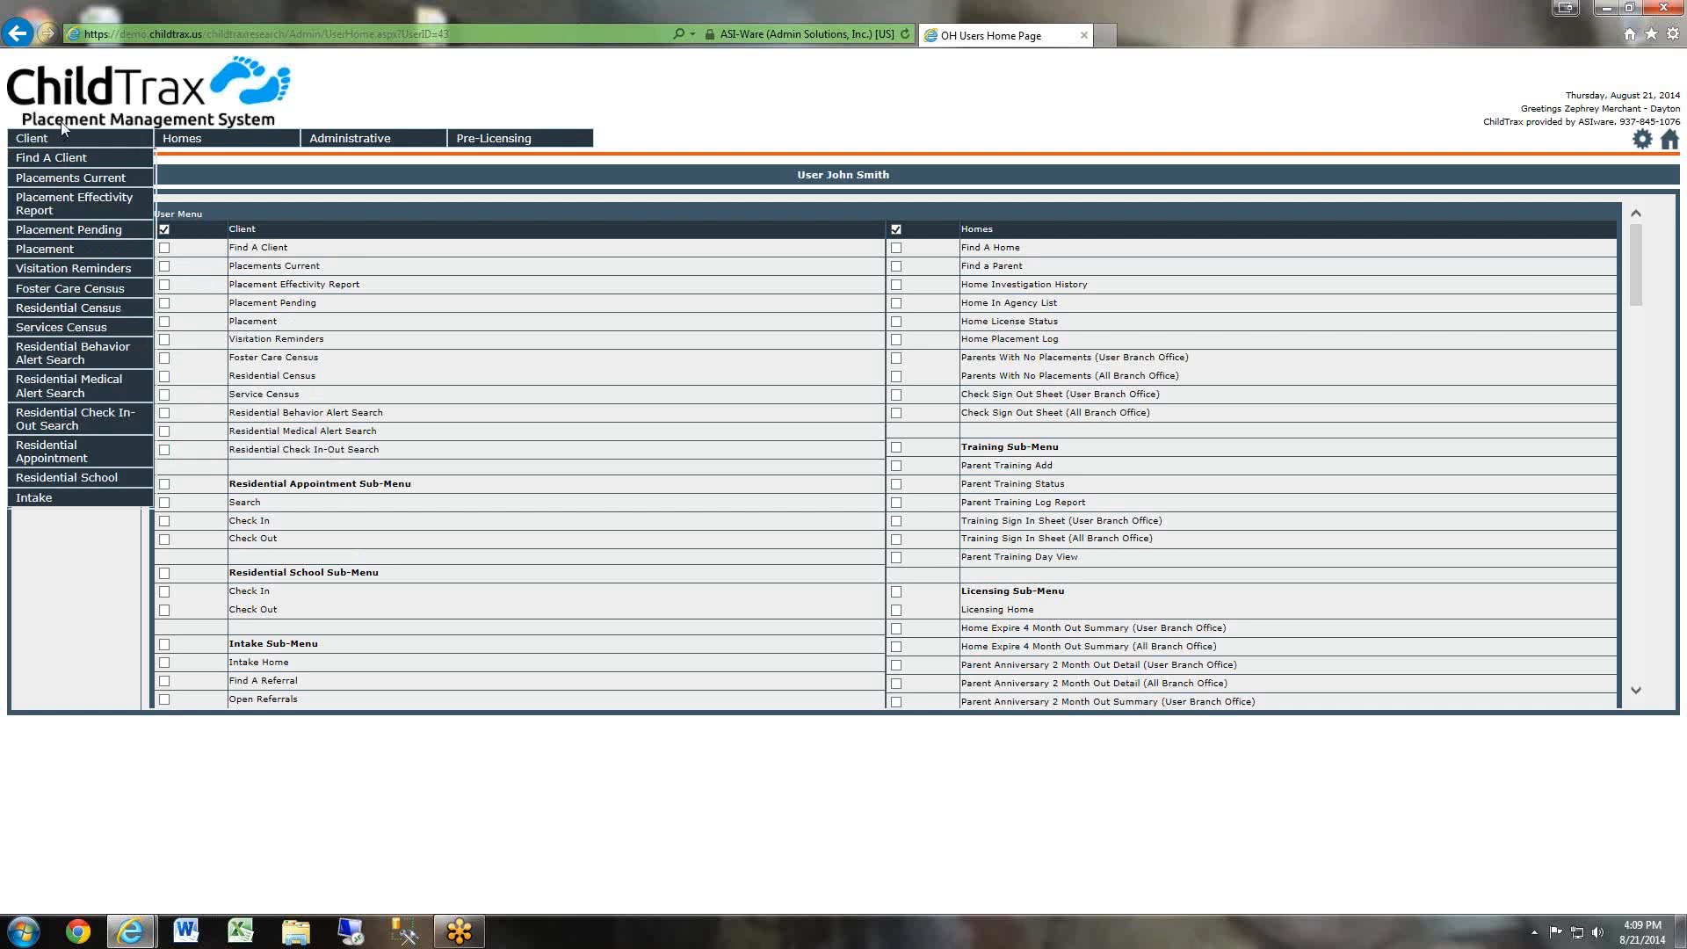
click(164, 248)
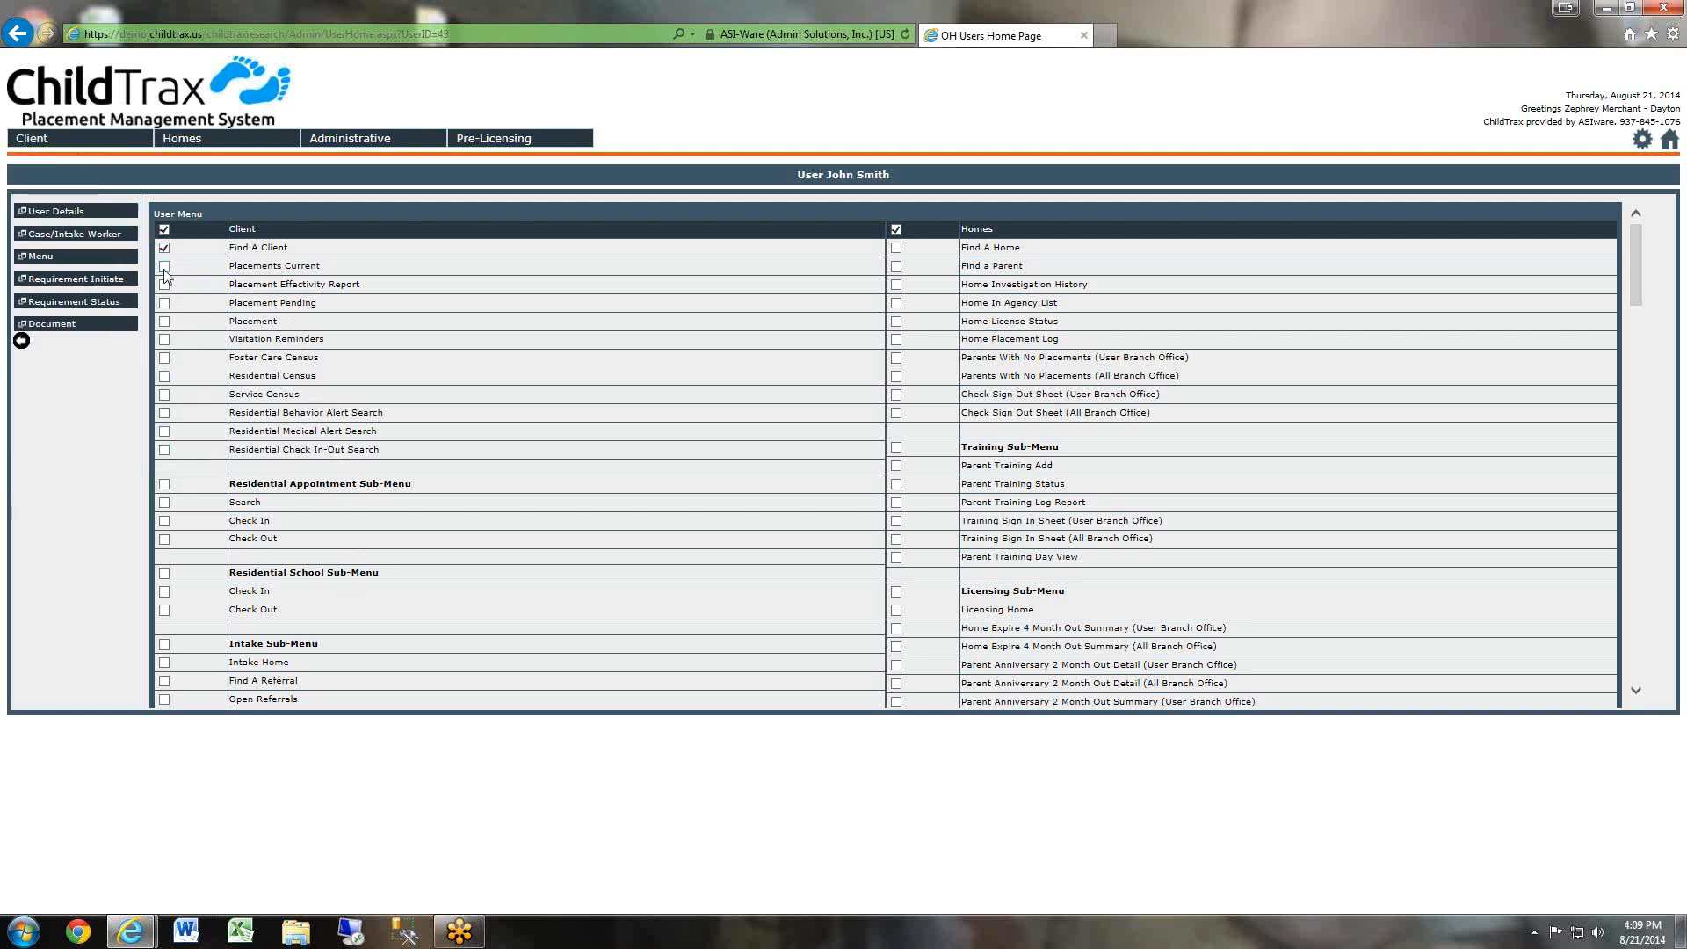
click(164, 267)
click(164, 285)
click(164, 303)
click(164, 340)
click(164, 358)
click(165, 377)
click(165, 395)
click(165, 413)
click(165, 451)
Enable the Residential Appointment Sub-Menu with its Search, Check In and Check Out items.
drag(246, 484, 413, 485)
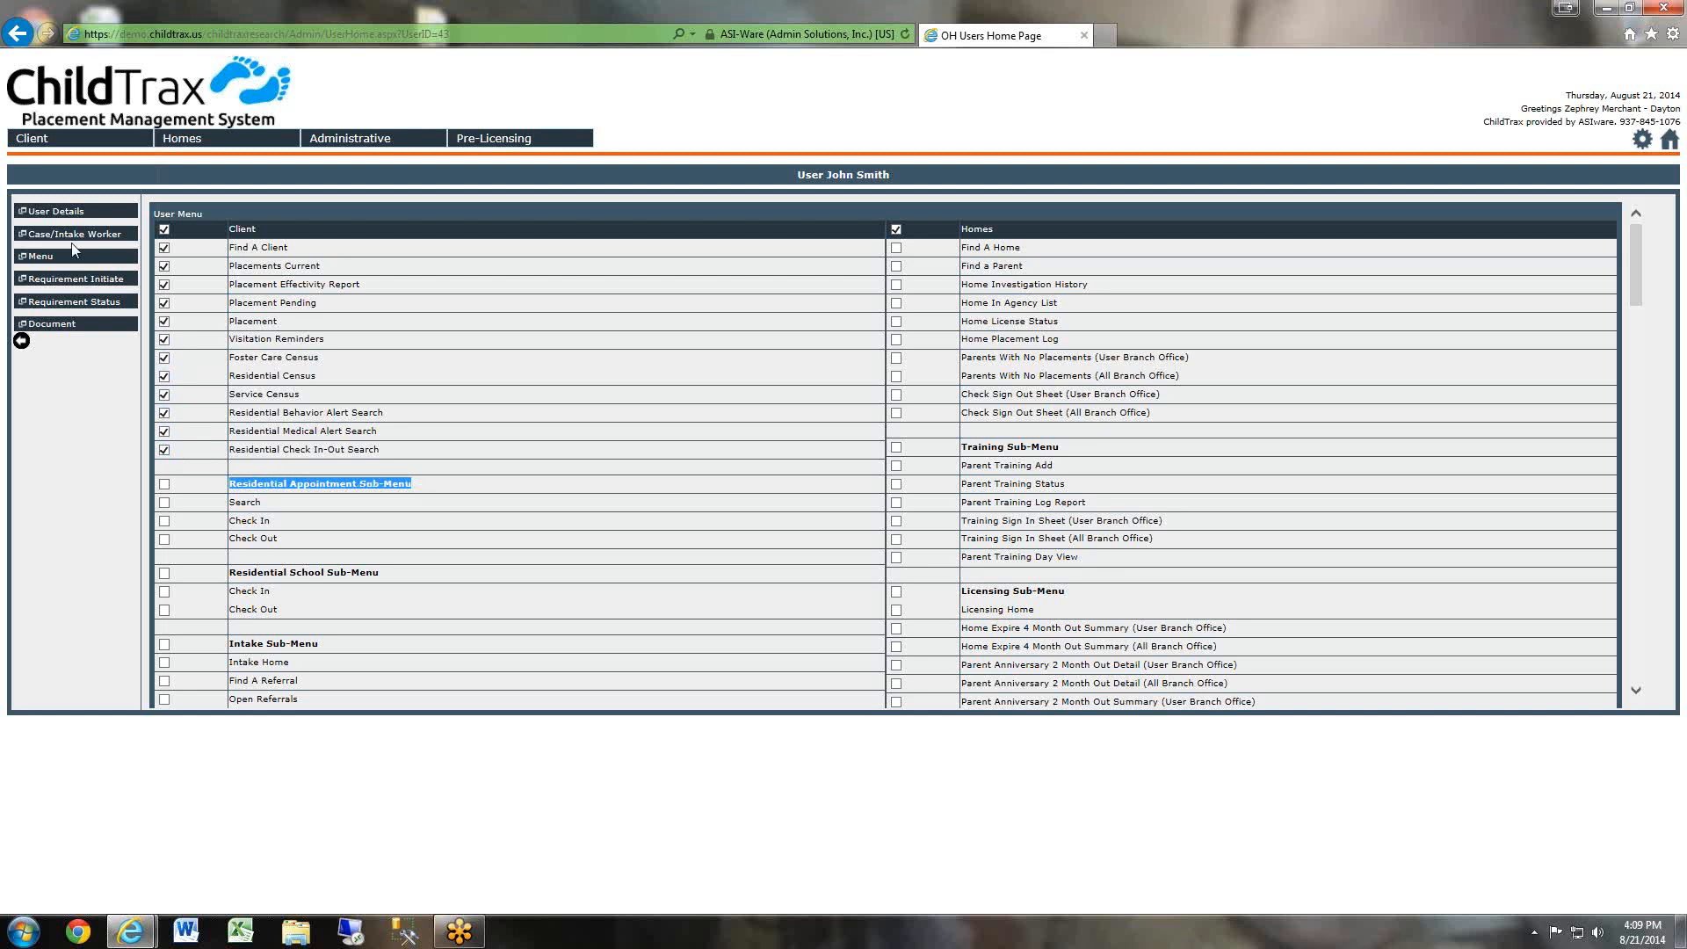
mouse_move(94, 142)
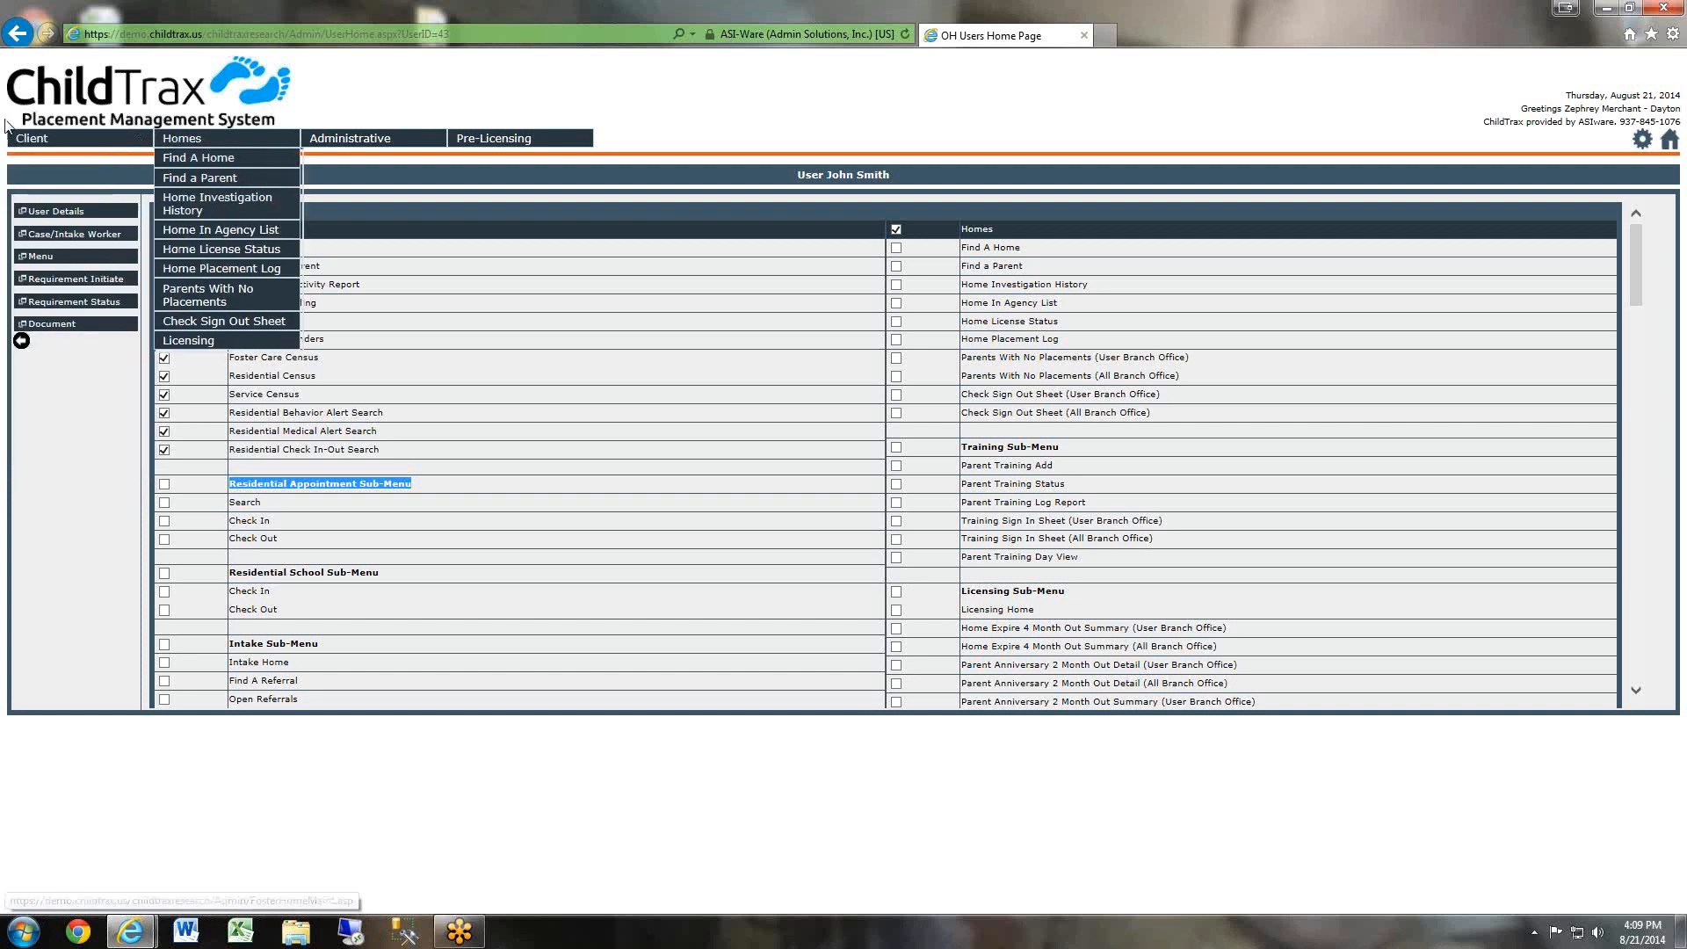
mouse_move(402, 143)
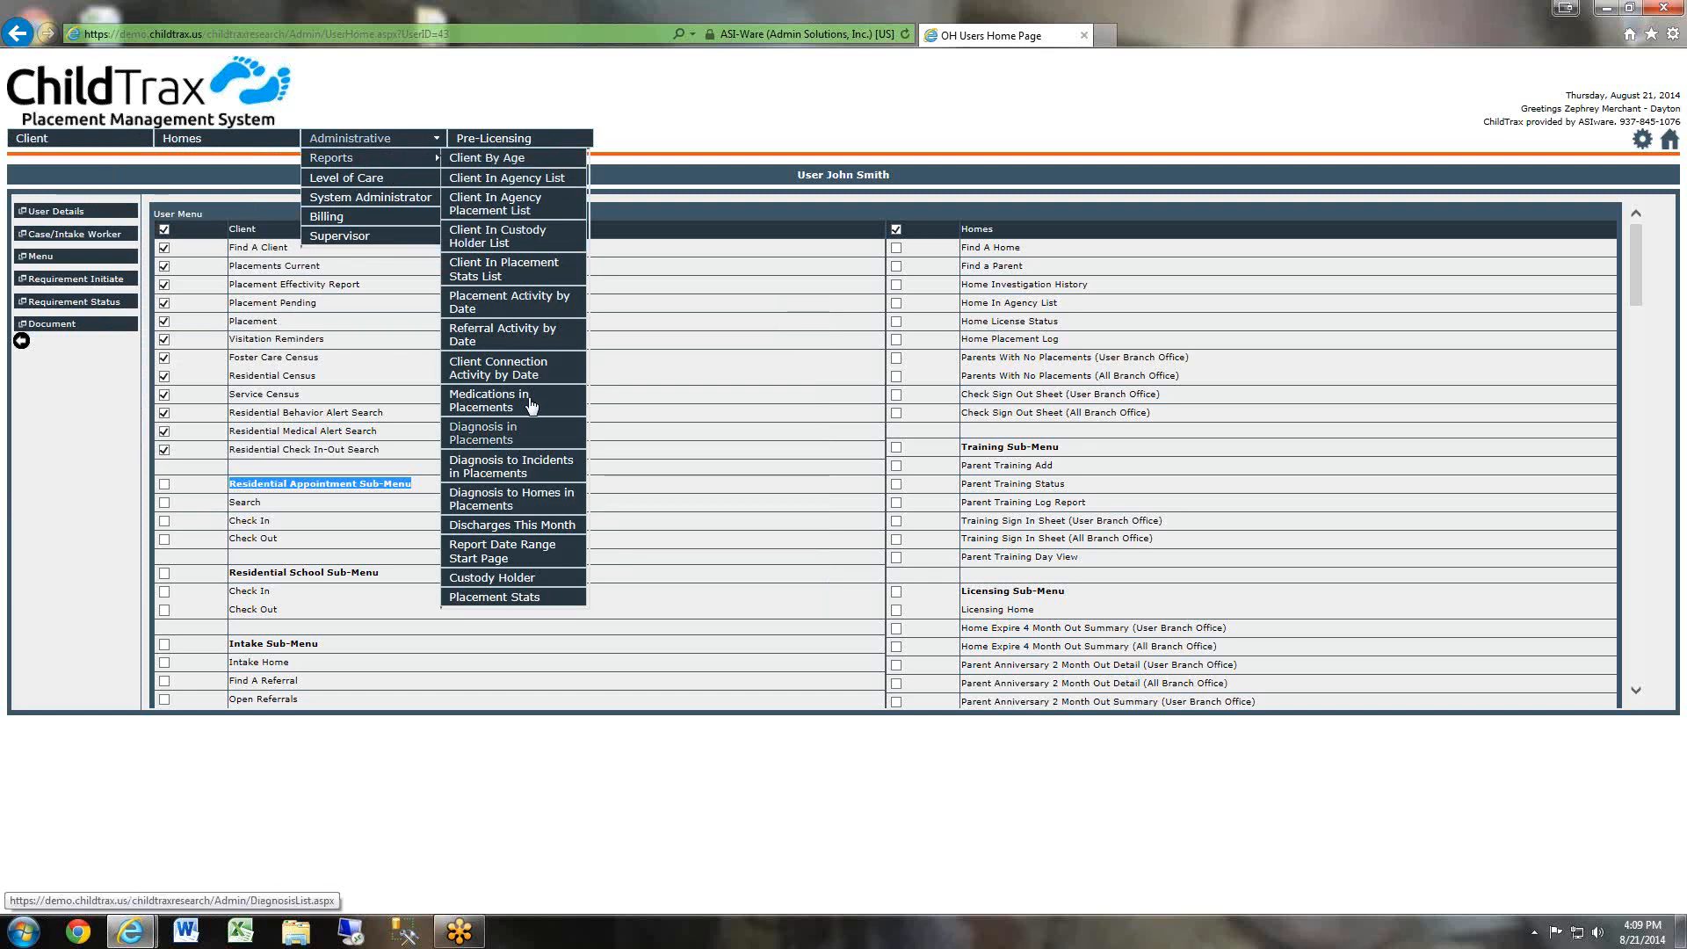
click(635, 592)
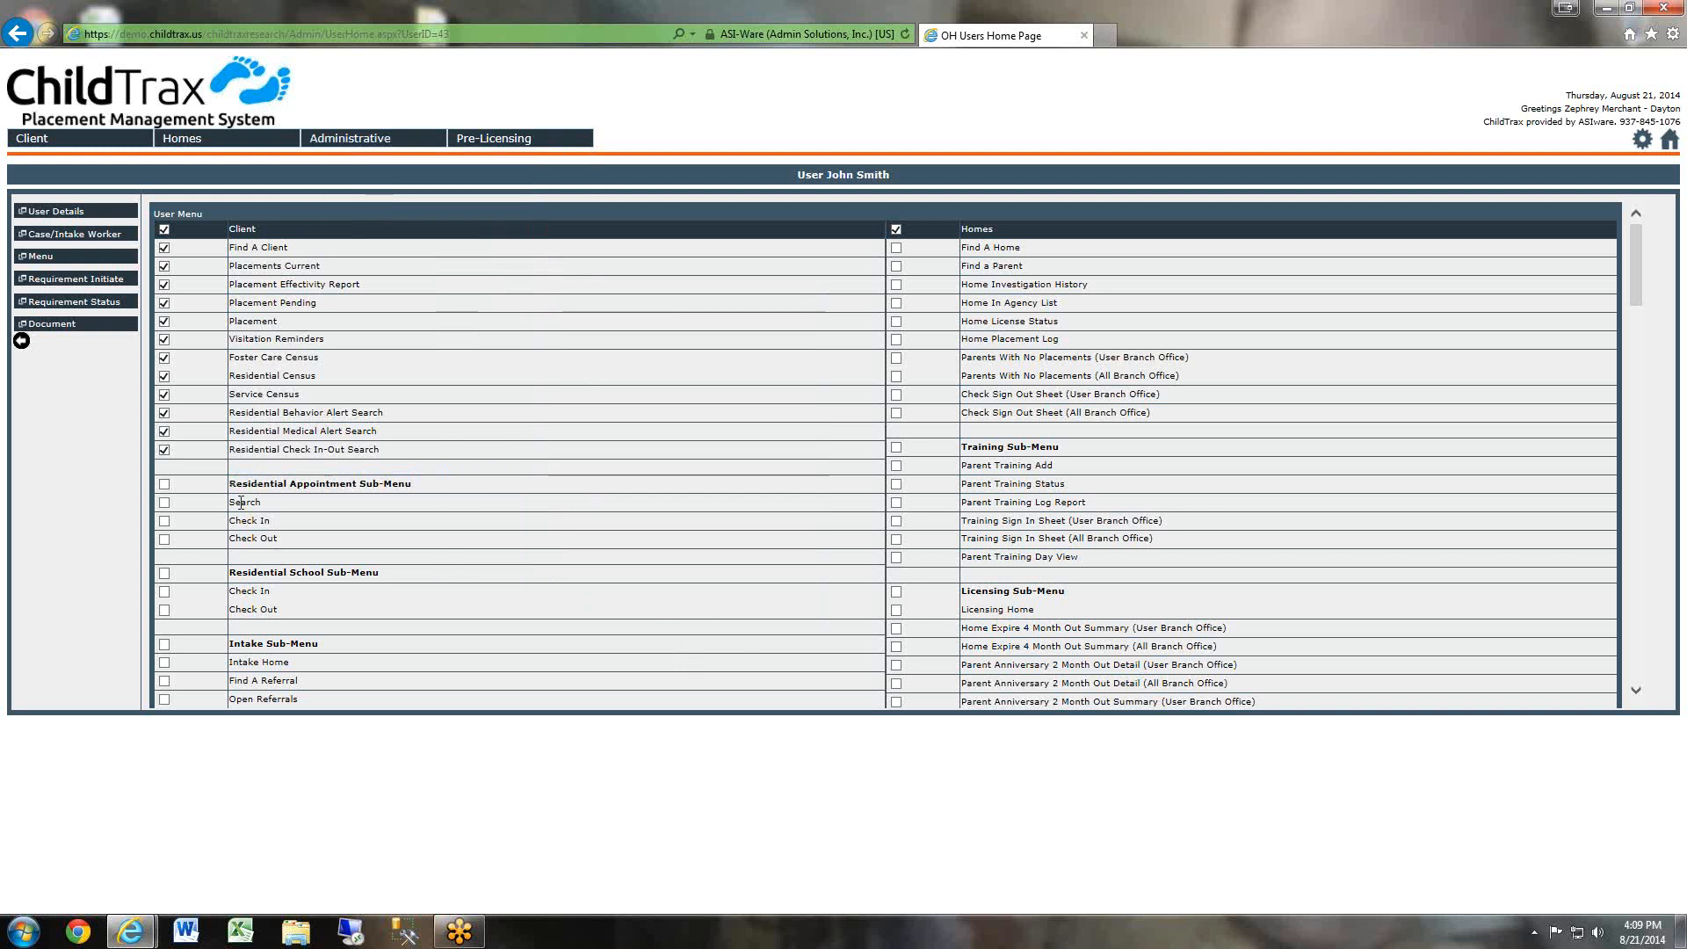
click(165, 501)
click(165, 520)
click(164, 539)
click(164, 484)
Save the user's menu access selections.
scroll(939, 441, down, 15)
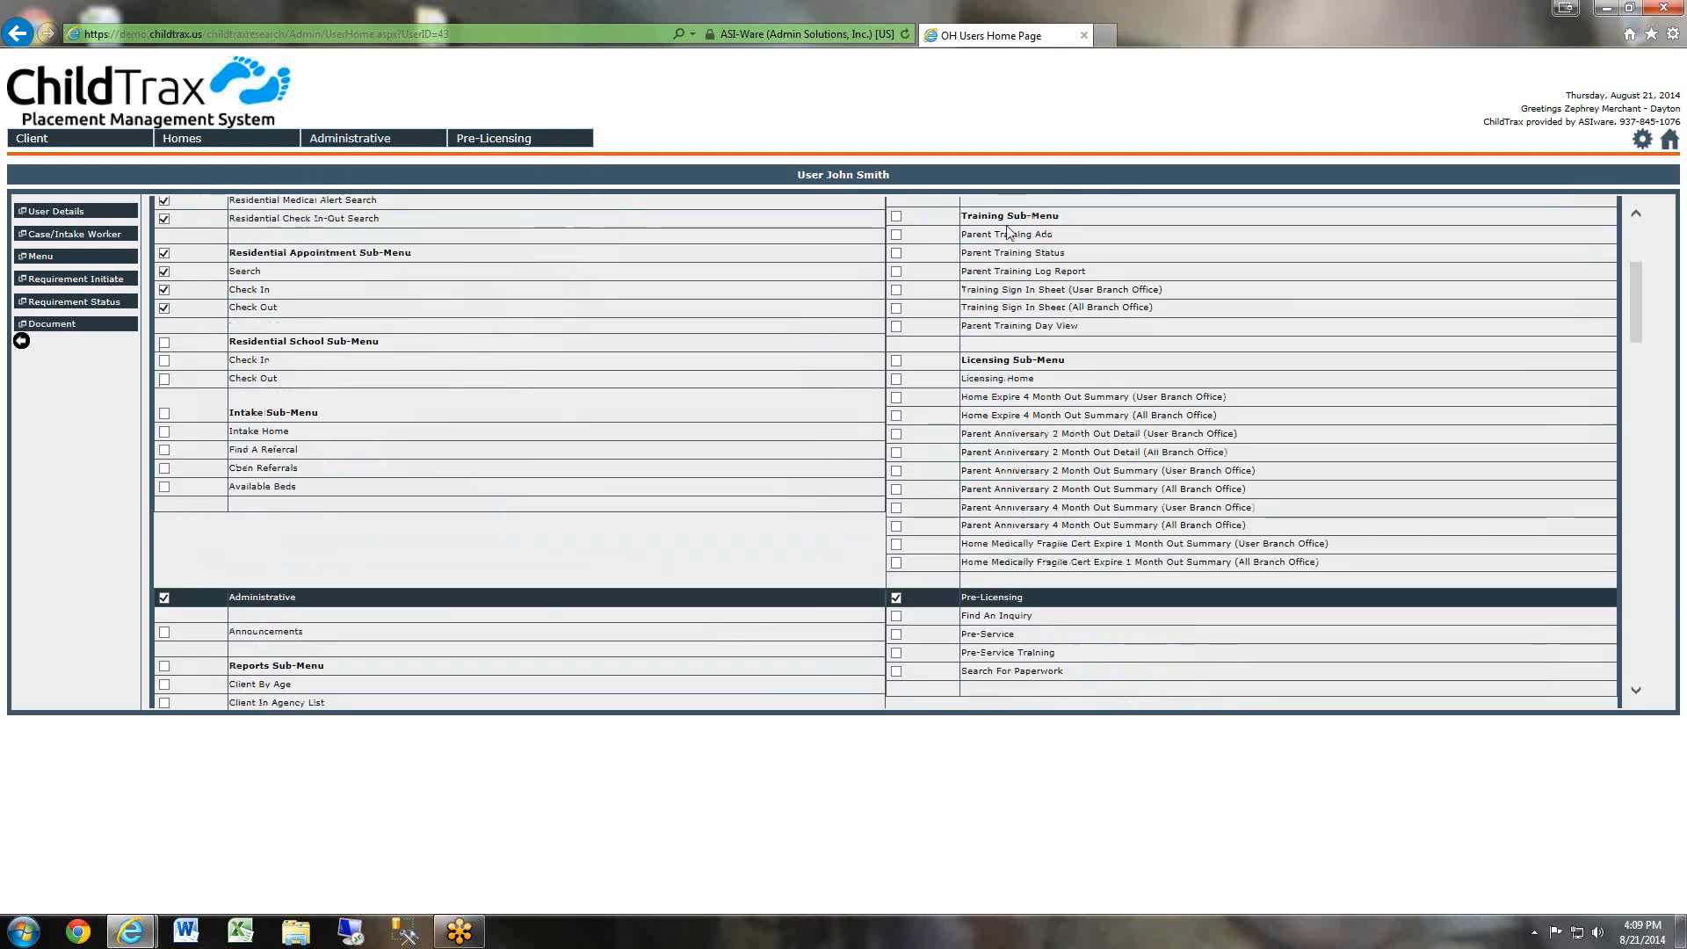
scroll(593, 397, up, 10)
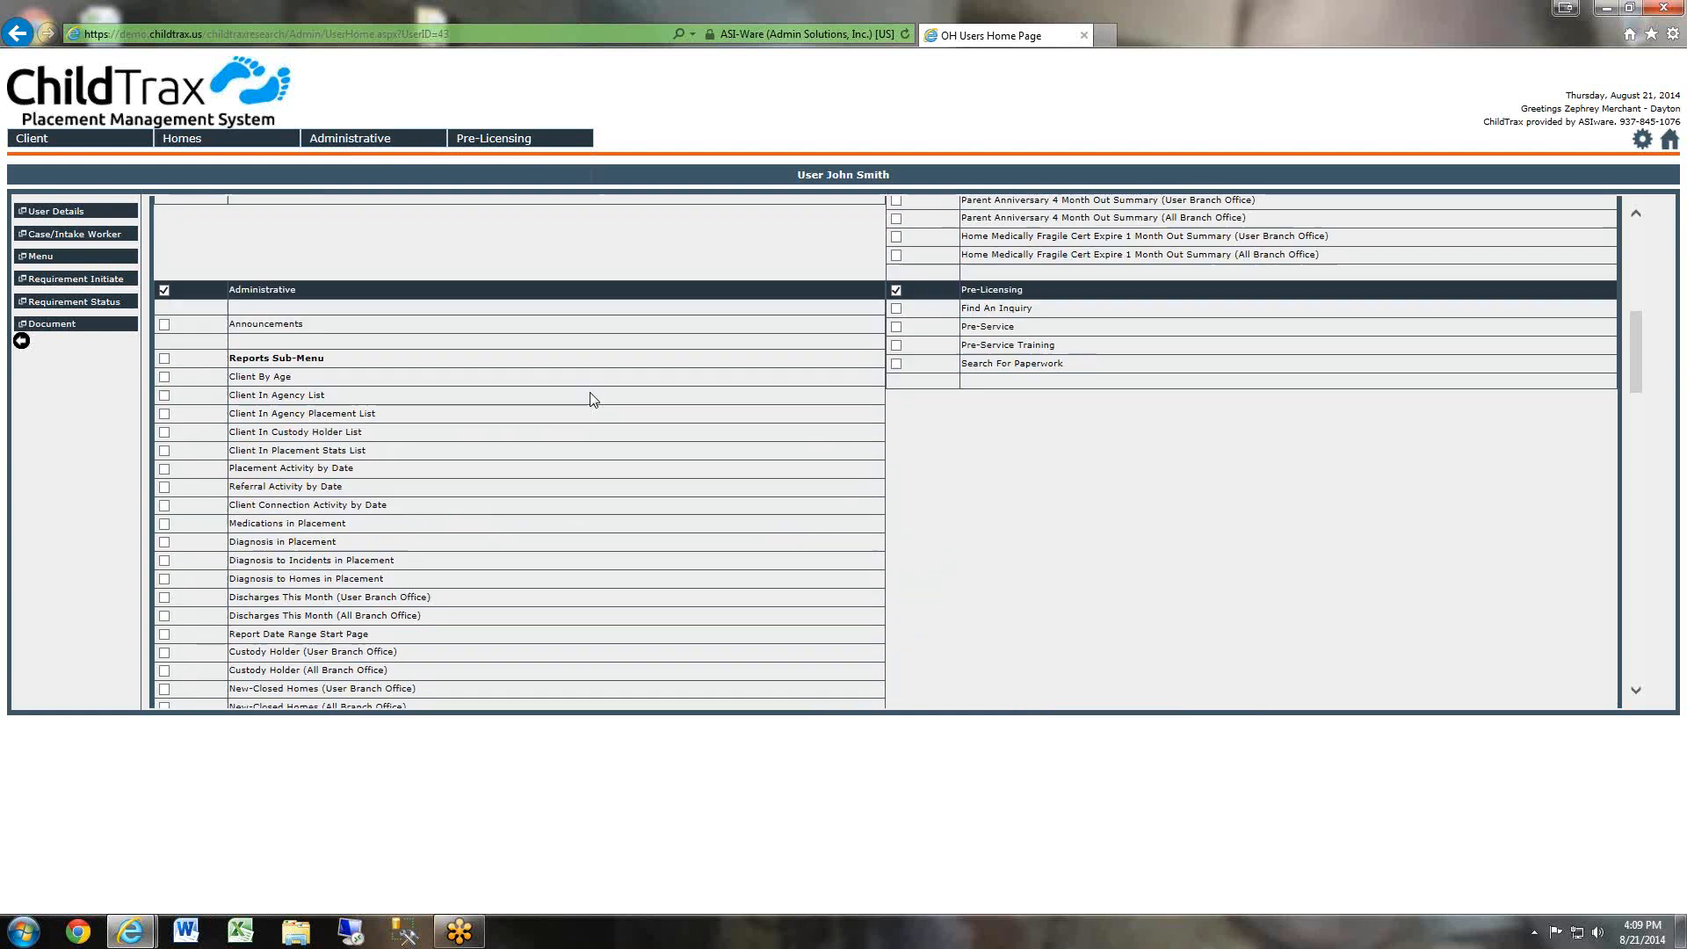
scroll(722, 420, down, 13)
scroll(726, 420, down, 10)
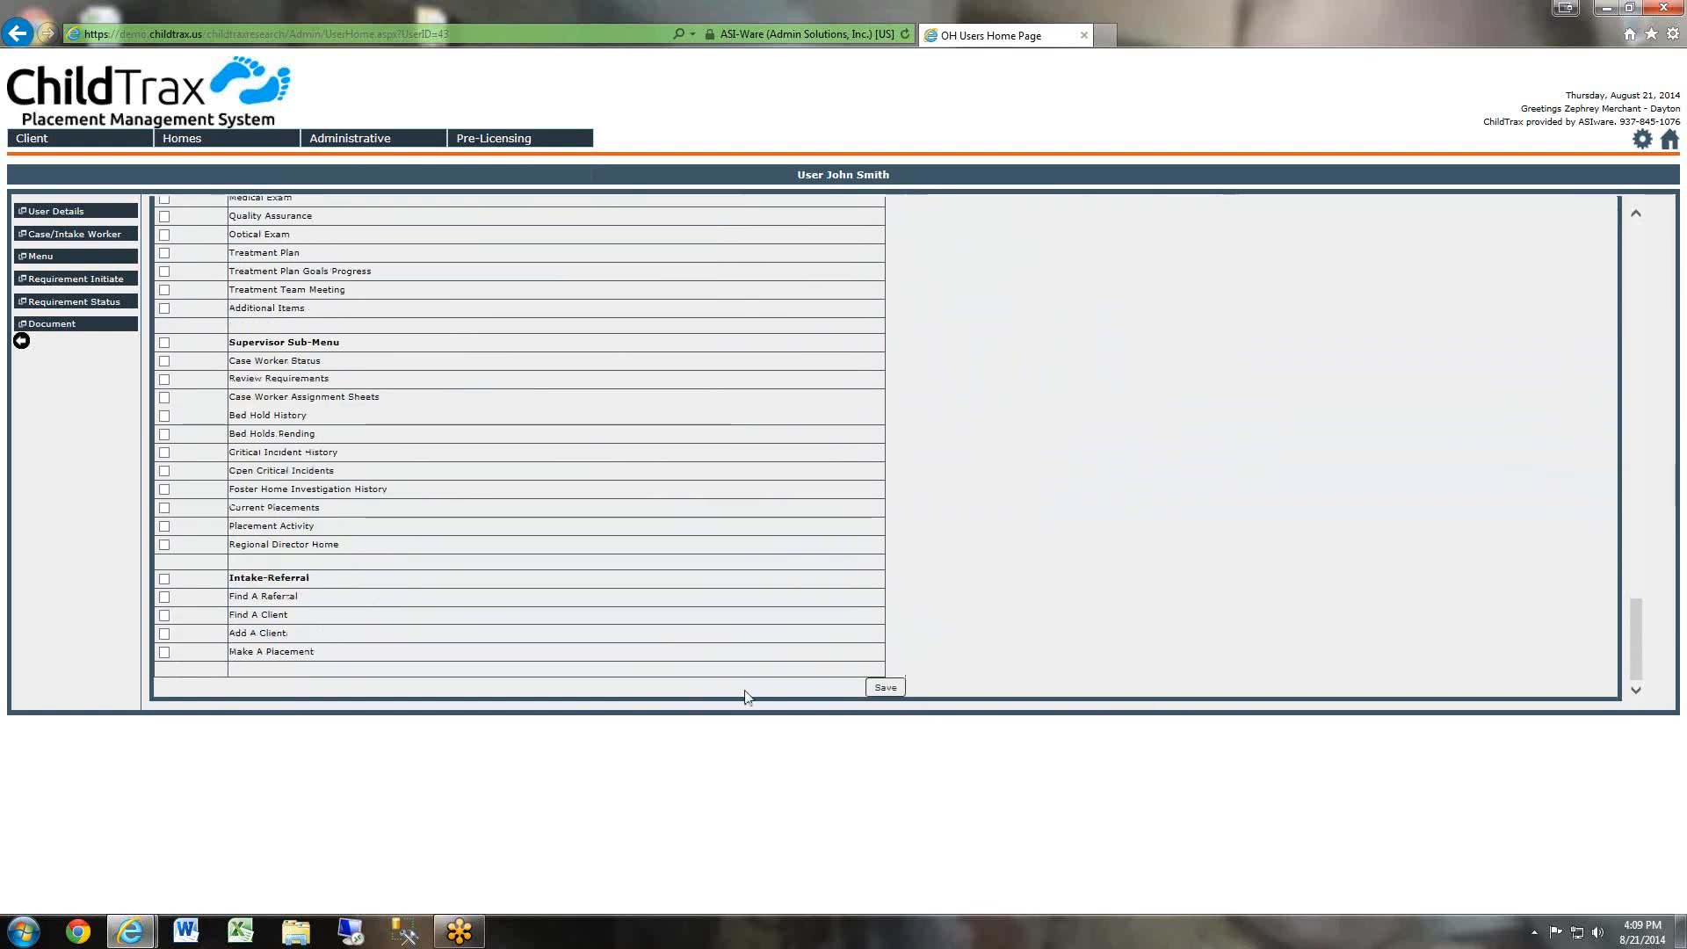
scroll(1119, 561, up, 5)
scroll(1042, 532, down, 10)
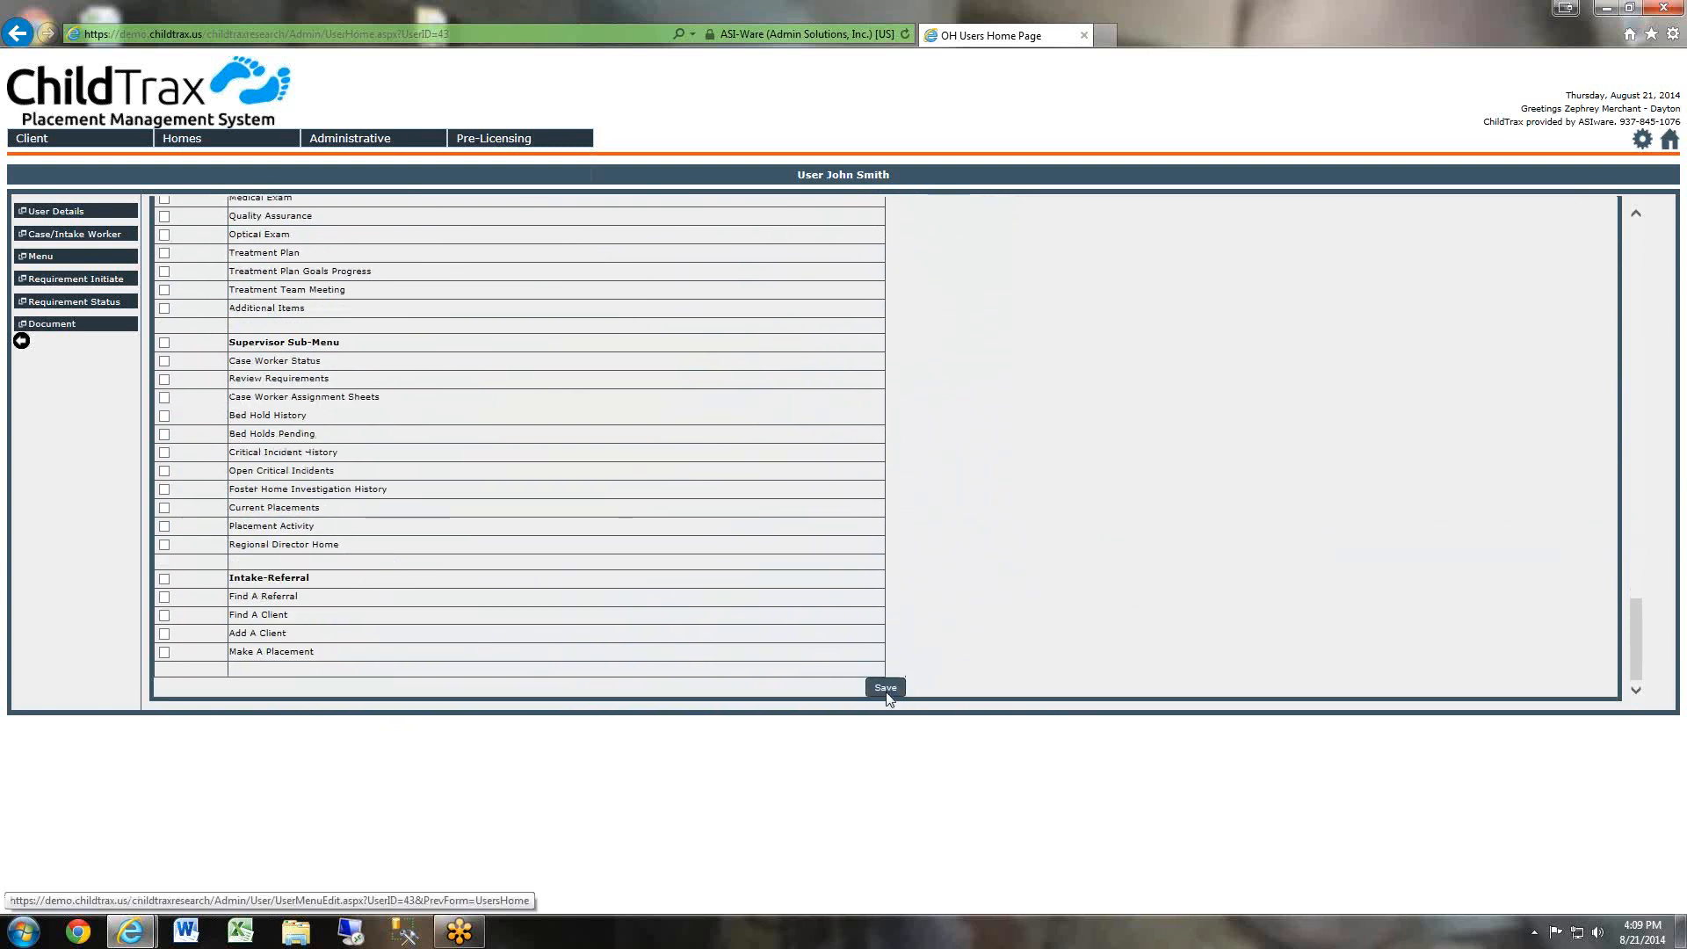
click(886, 689)
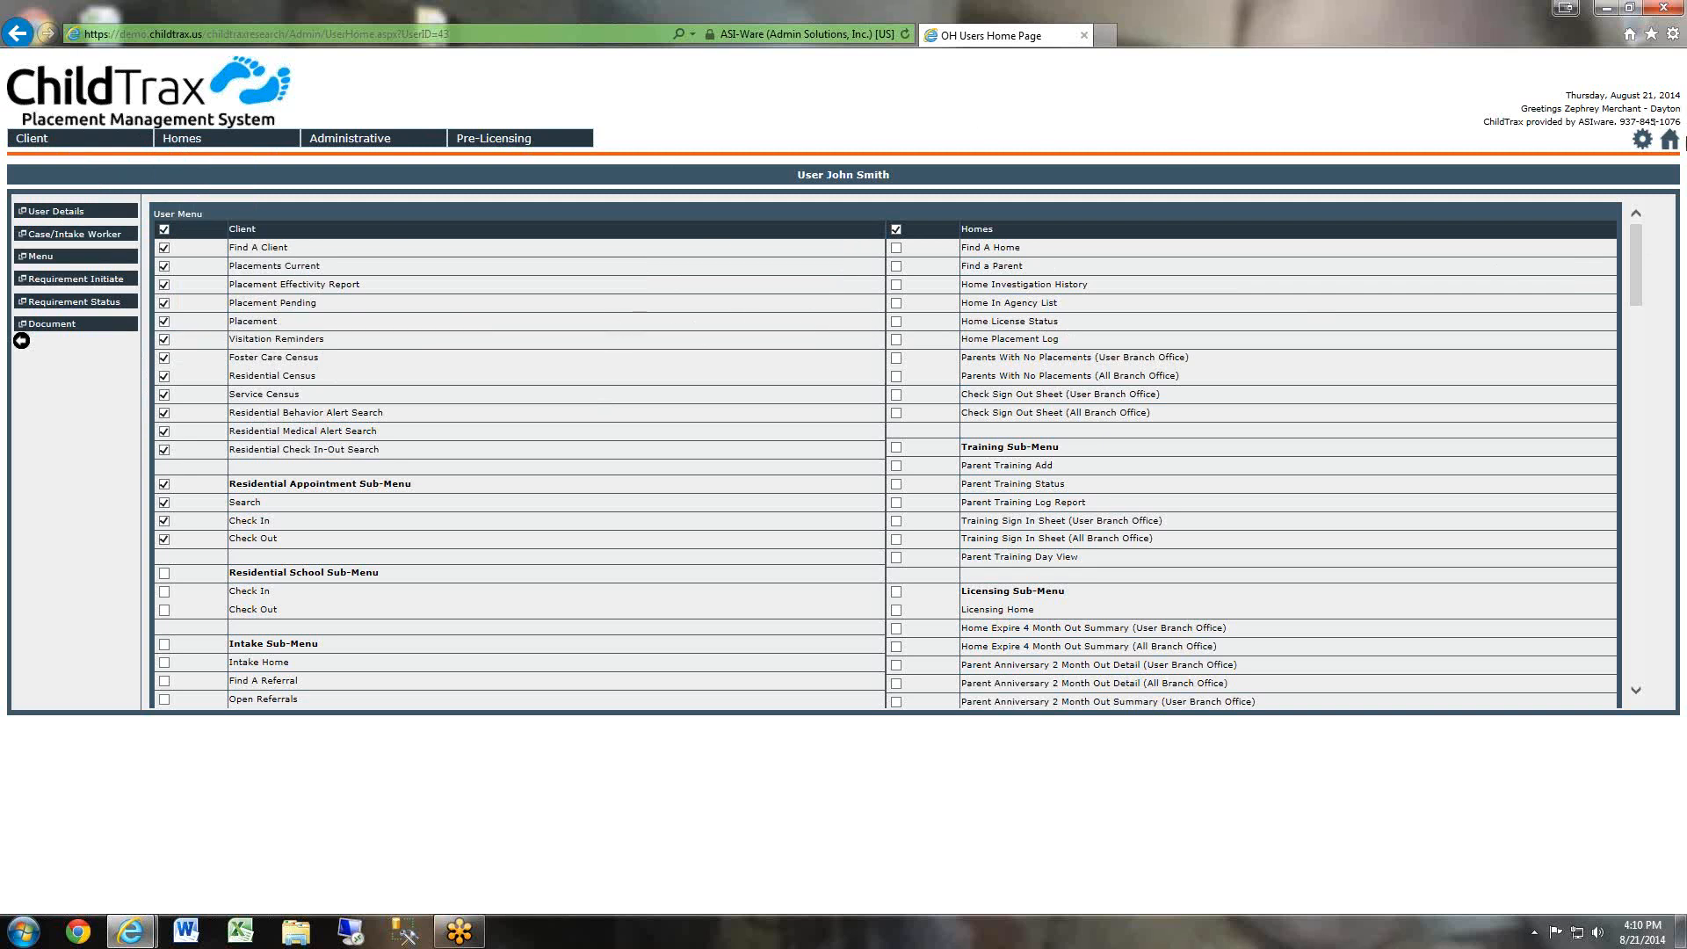
Return to the Users table in System Maintenance and search for the user by last name.
click(1642, 140)
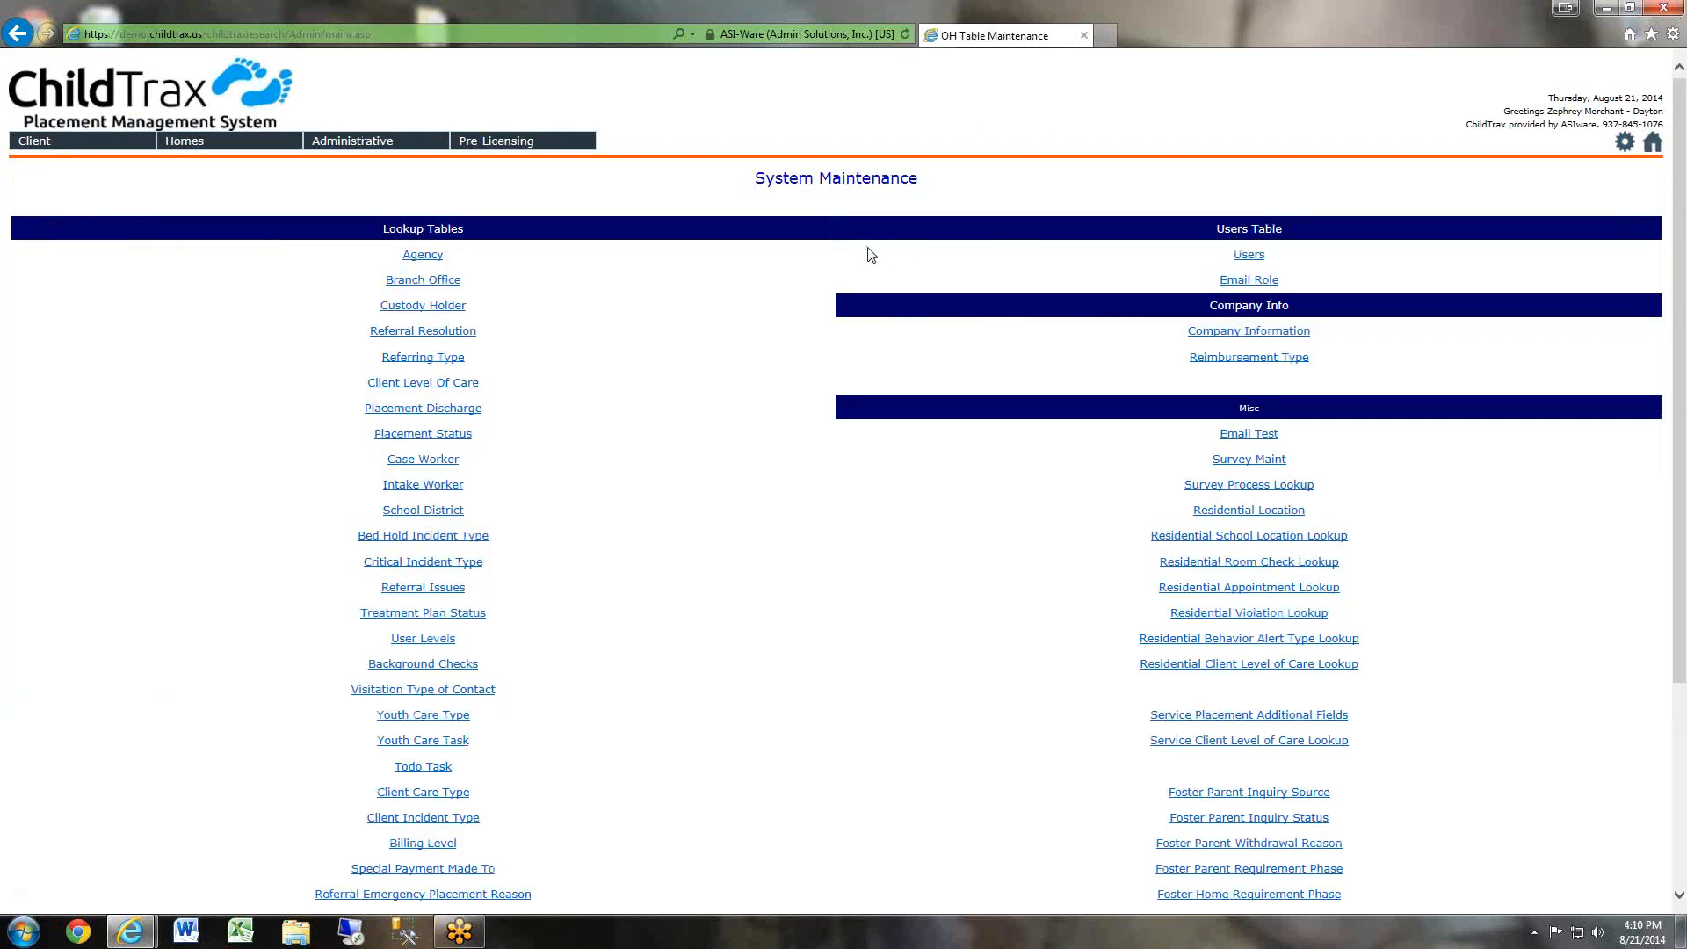
click(1250, 265)
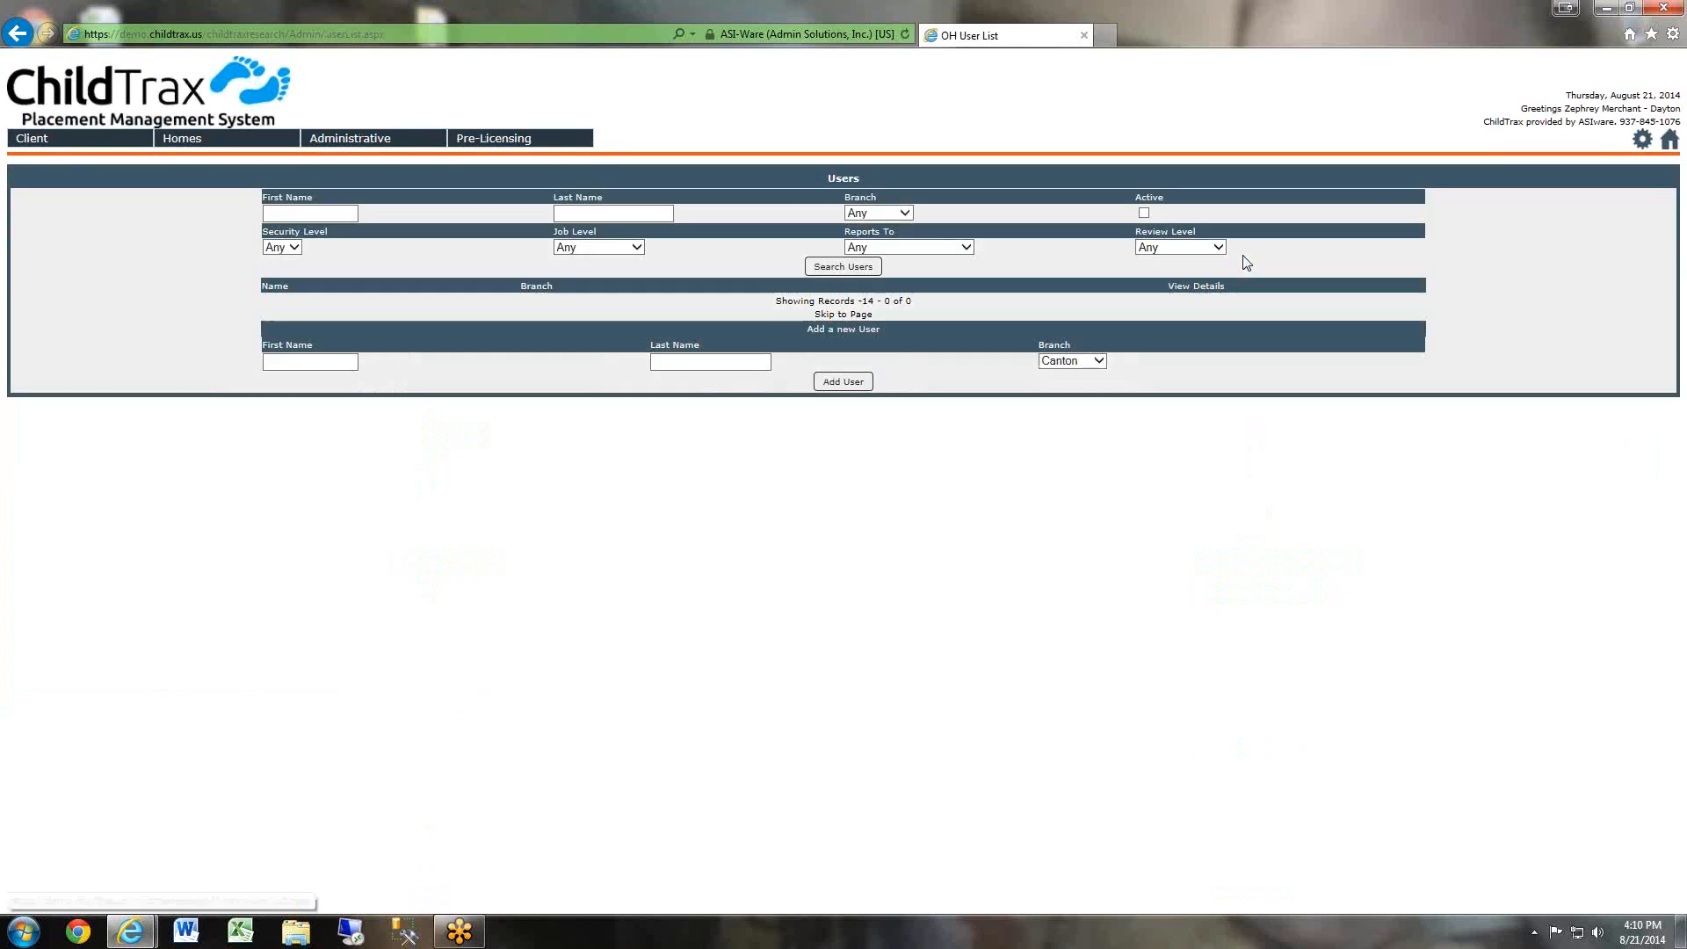
click(611, 214)
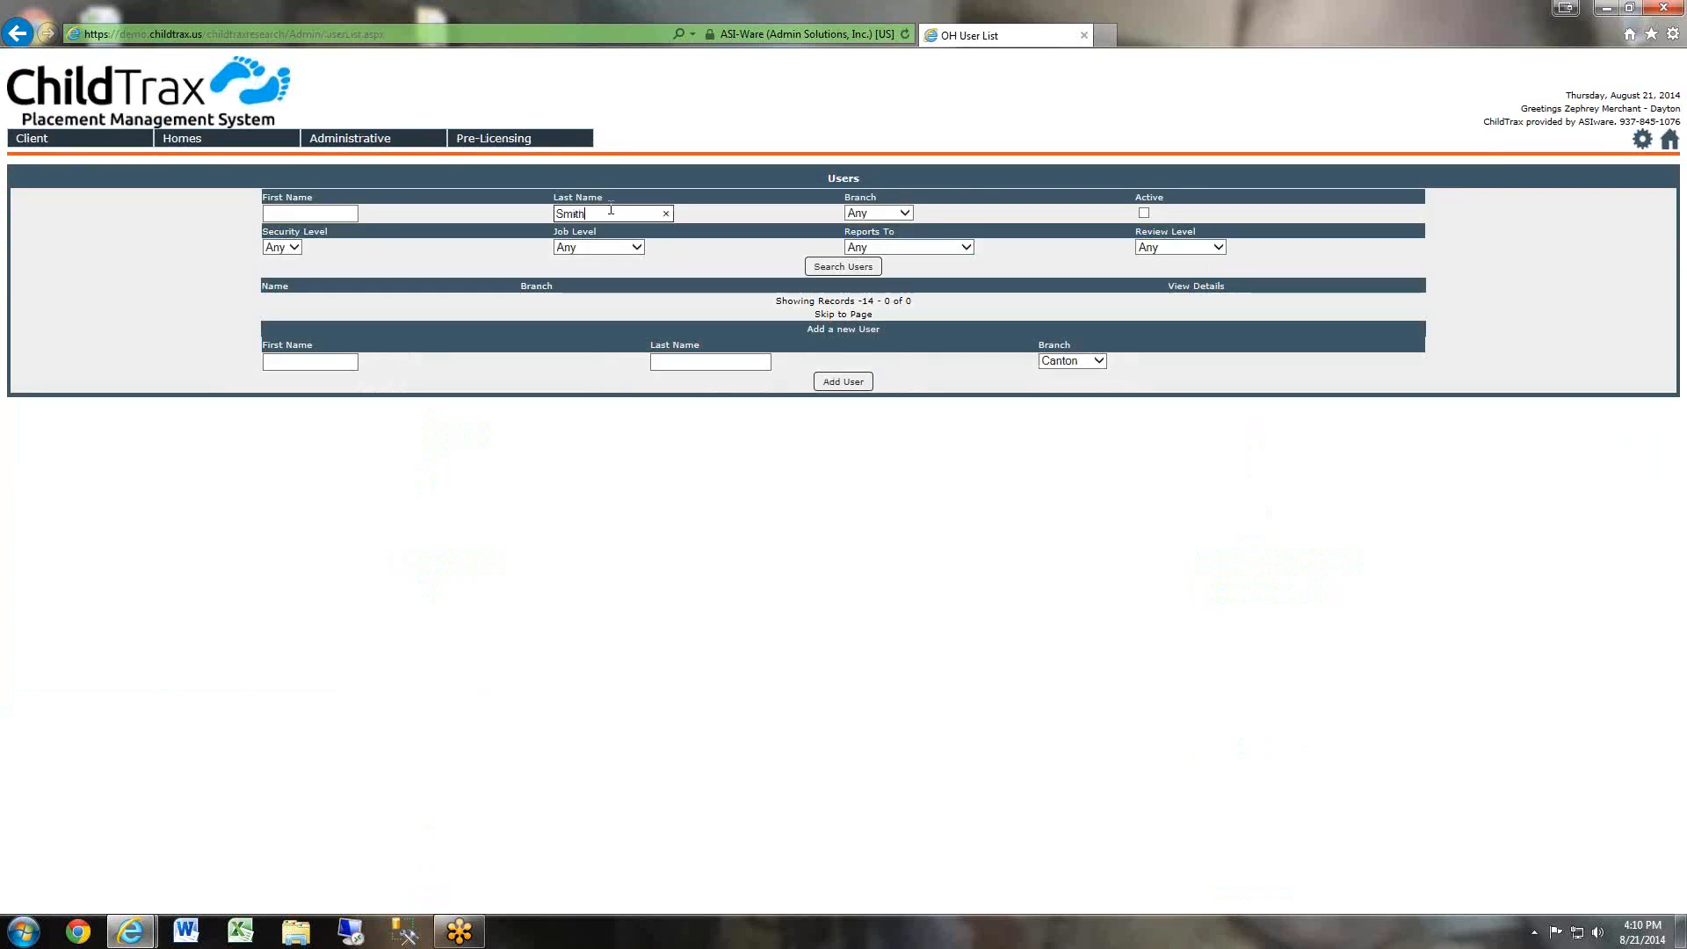
text(Smith)
key(Return)
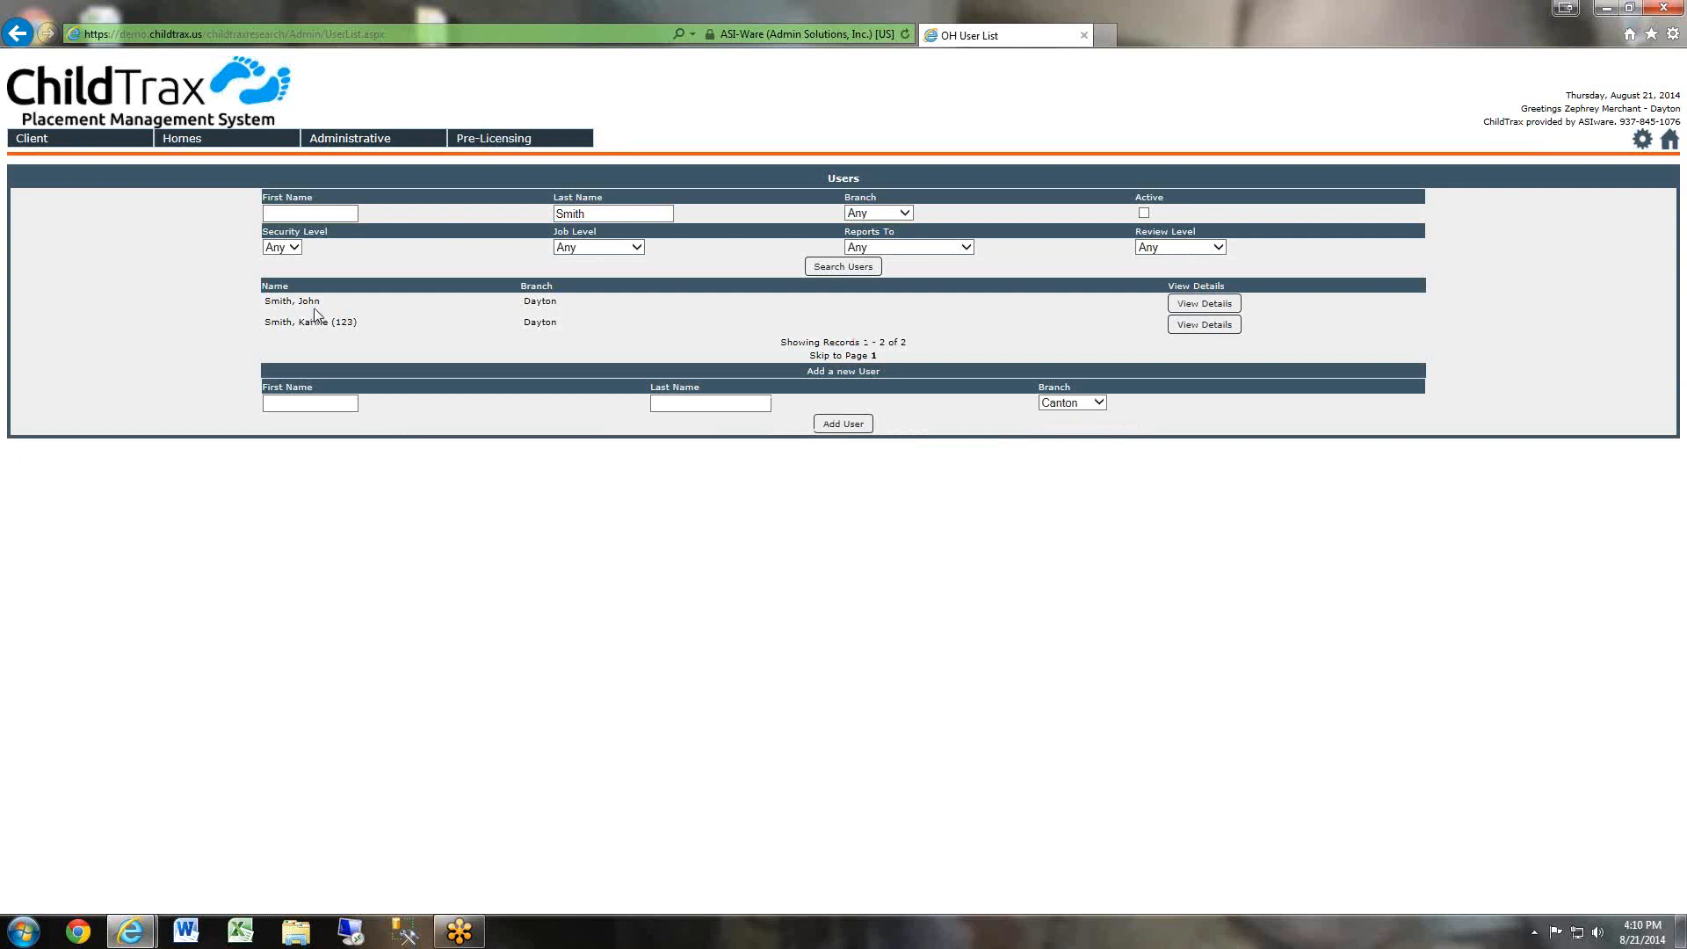
Open the new Dayton user's record and review the user details, menu access and case/intake worker assignments.
drag(246, 303, 1238, 311)
click(1211, 305)
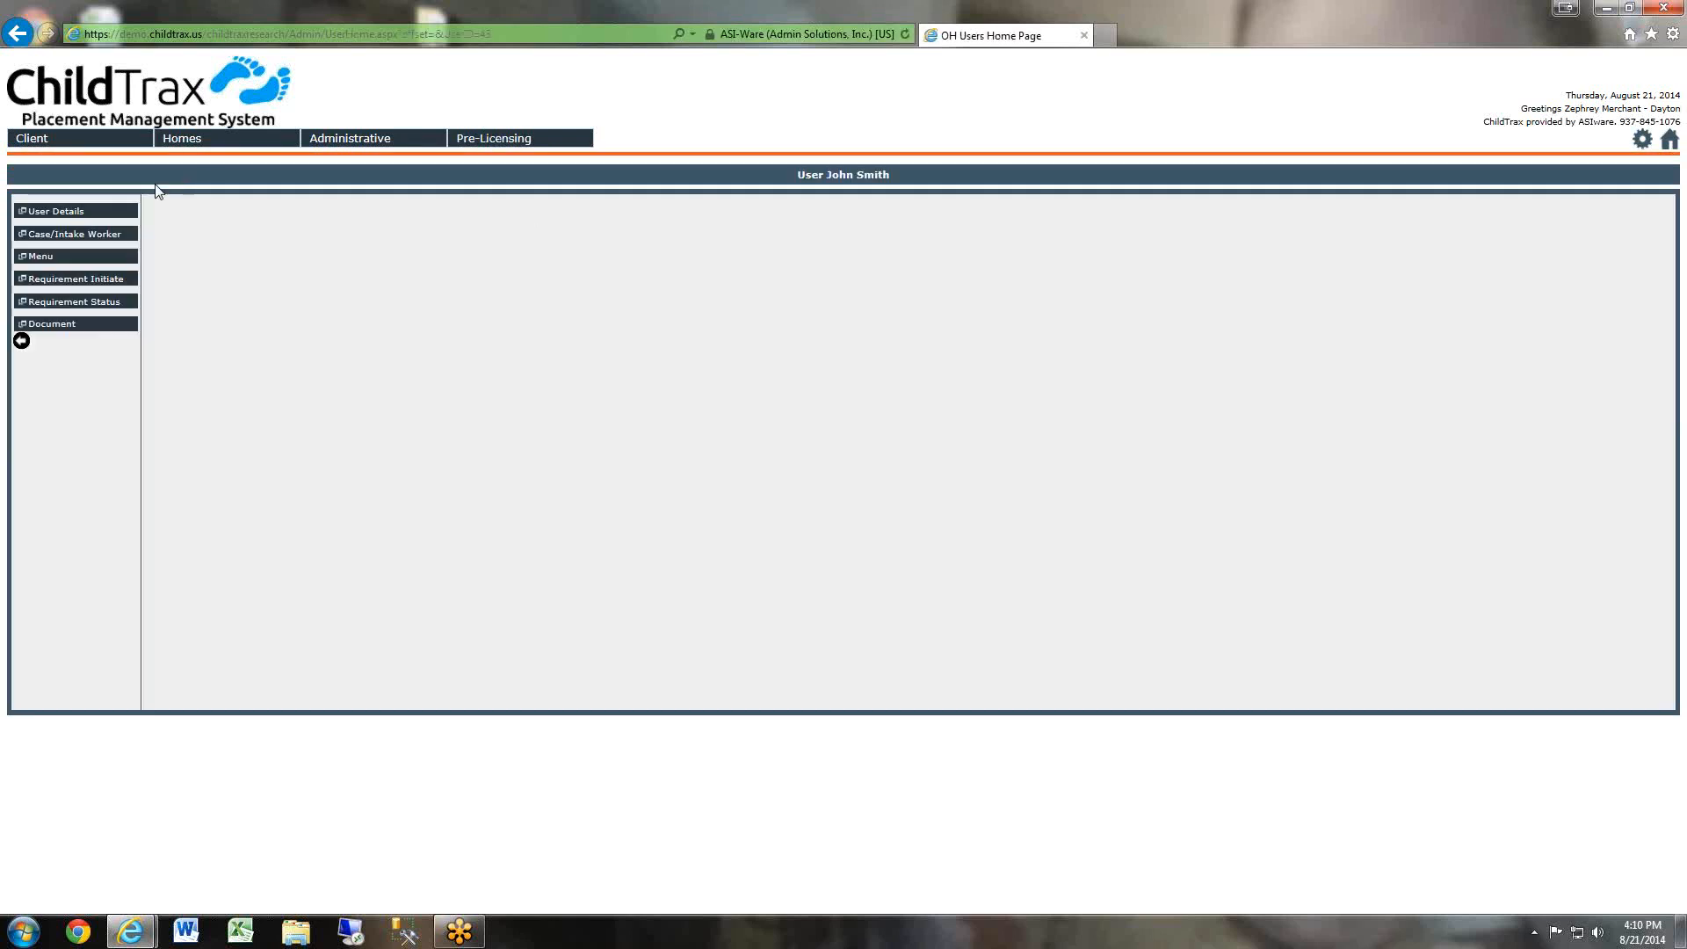
click(53, 212)
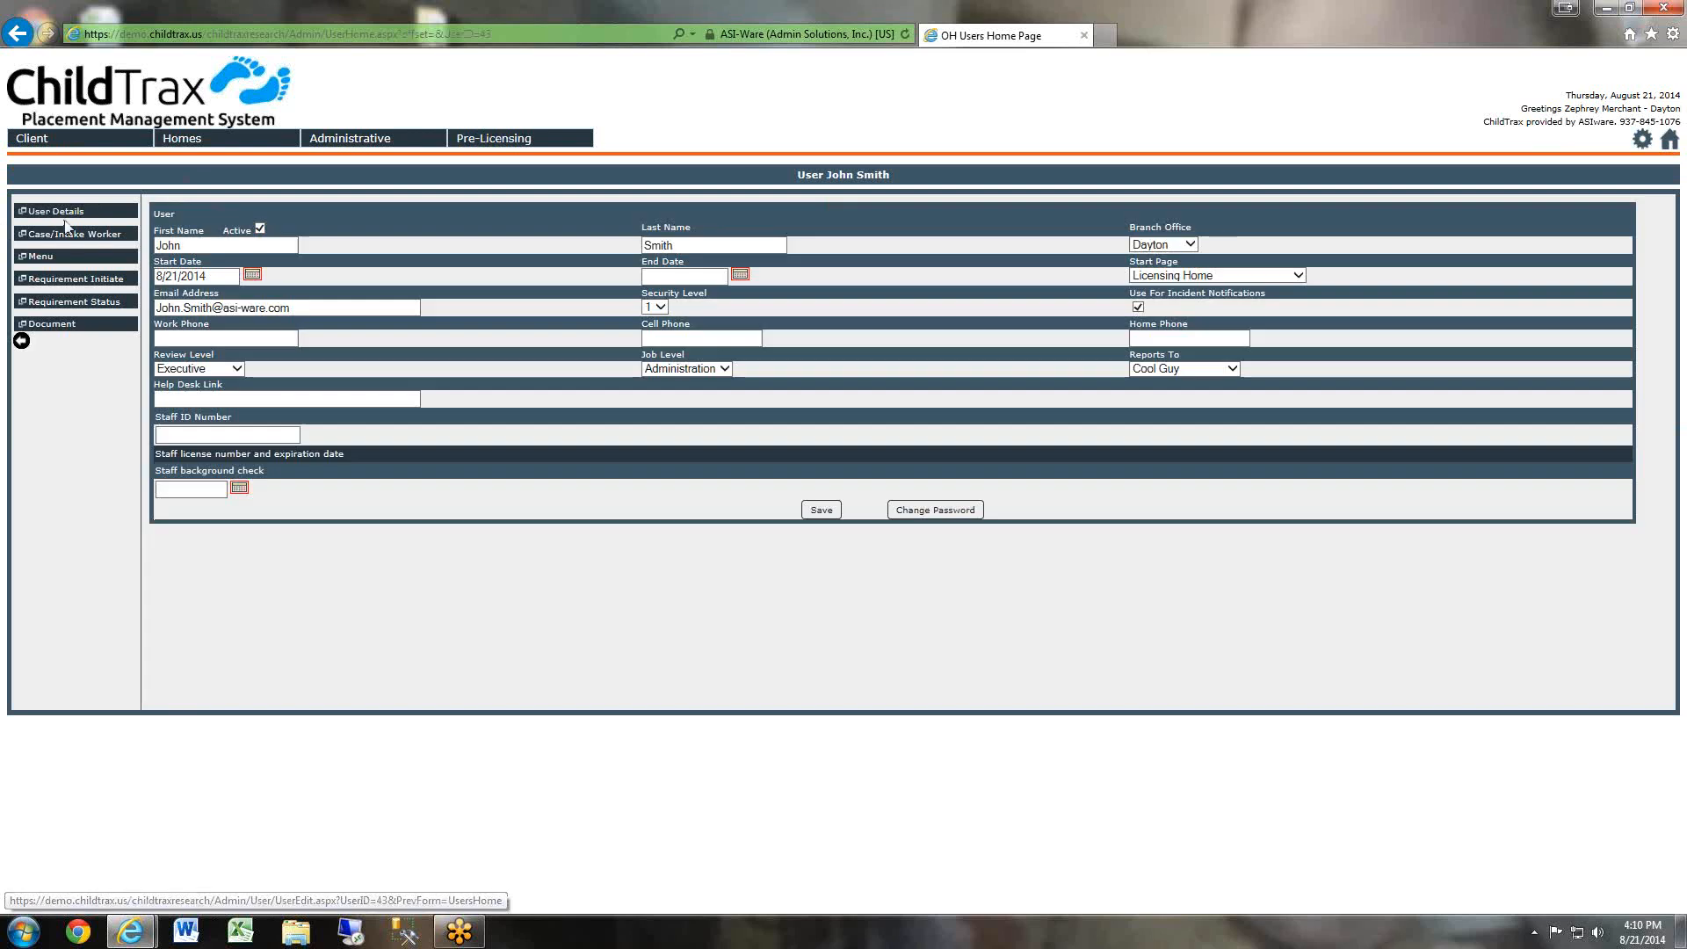
click(57, 255)
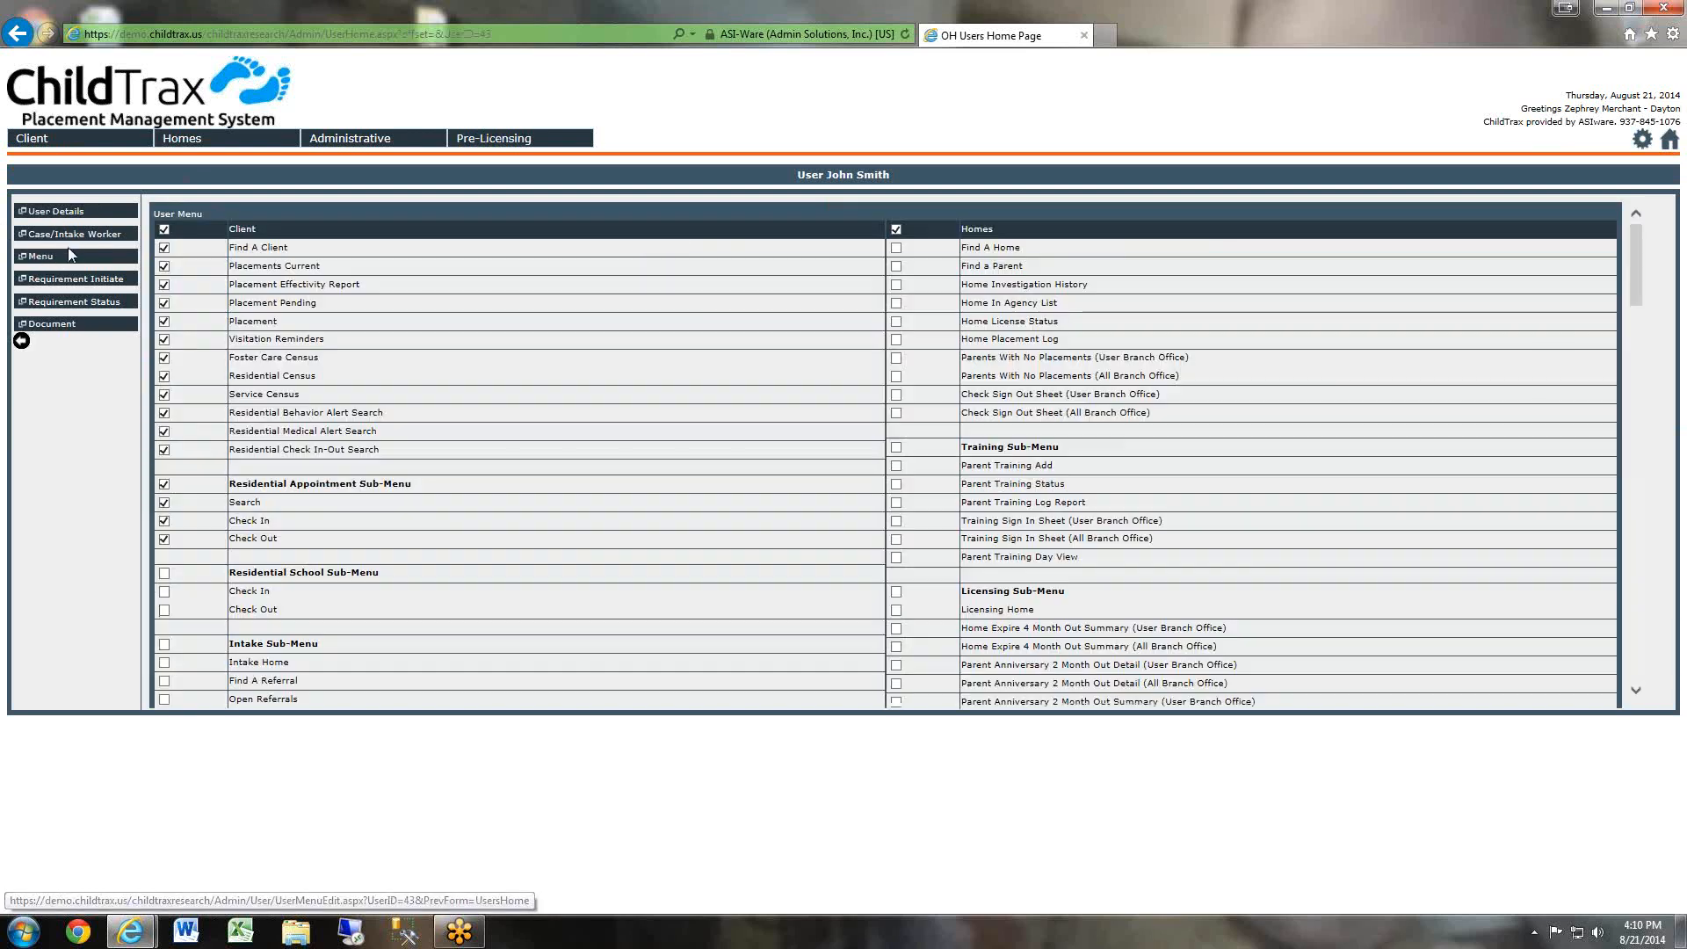
click(75, 236)
Clear the user's Active status in the user details and start entering the End Date.
click(82, 213)
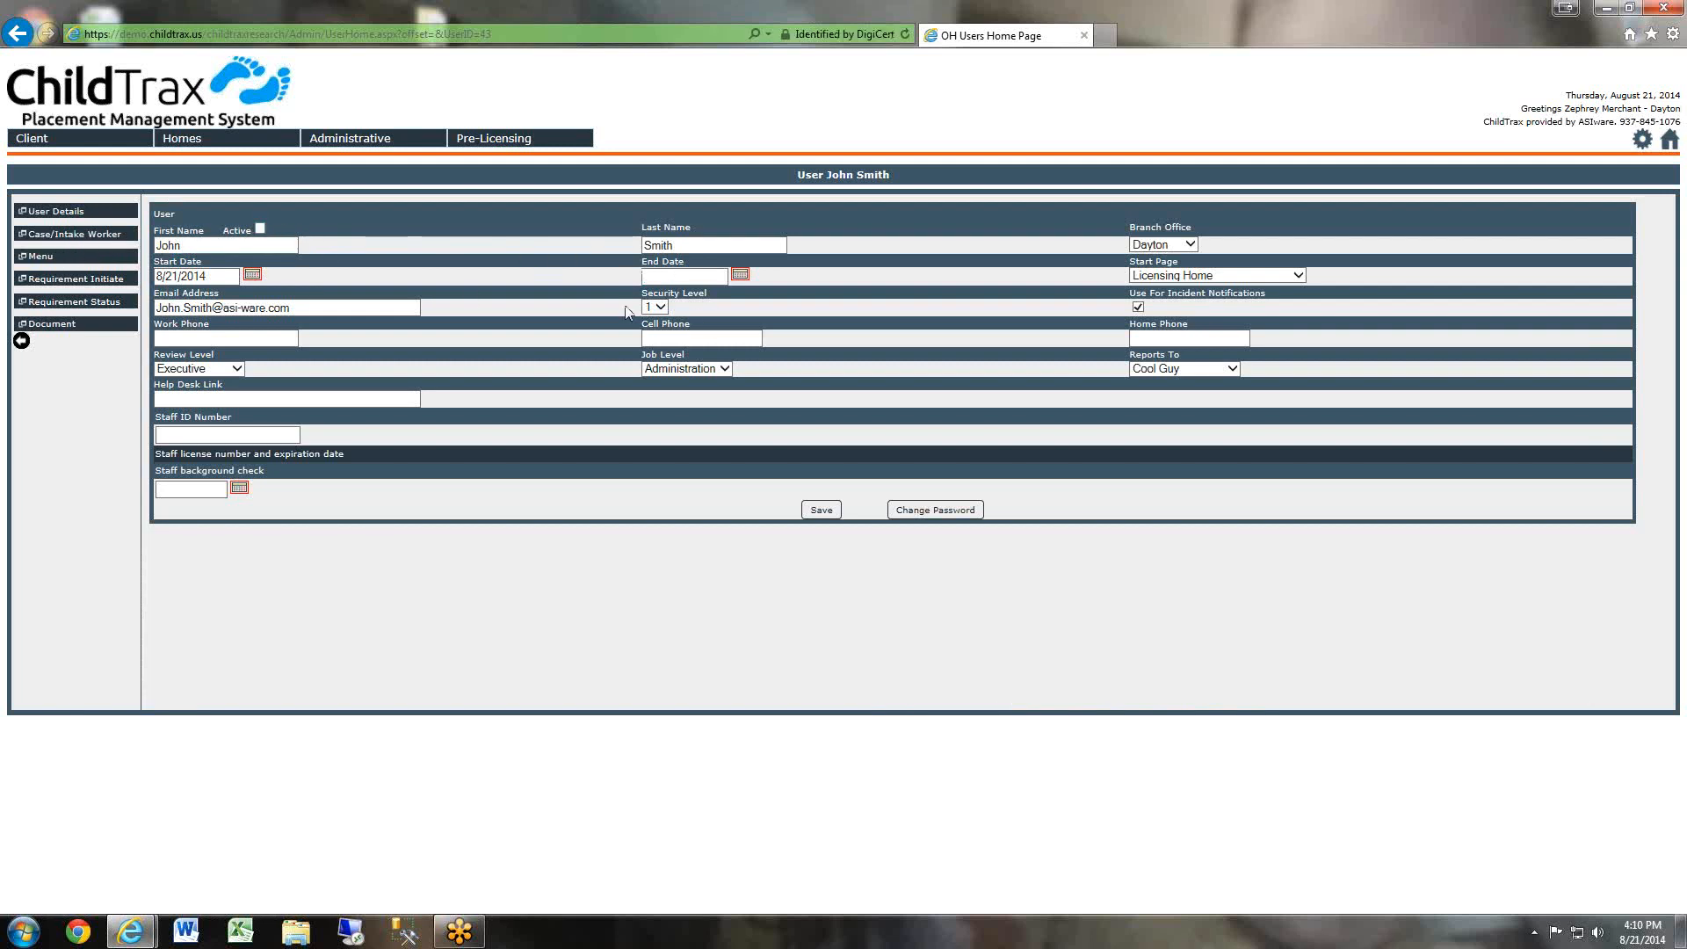
click(710, 278)
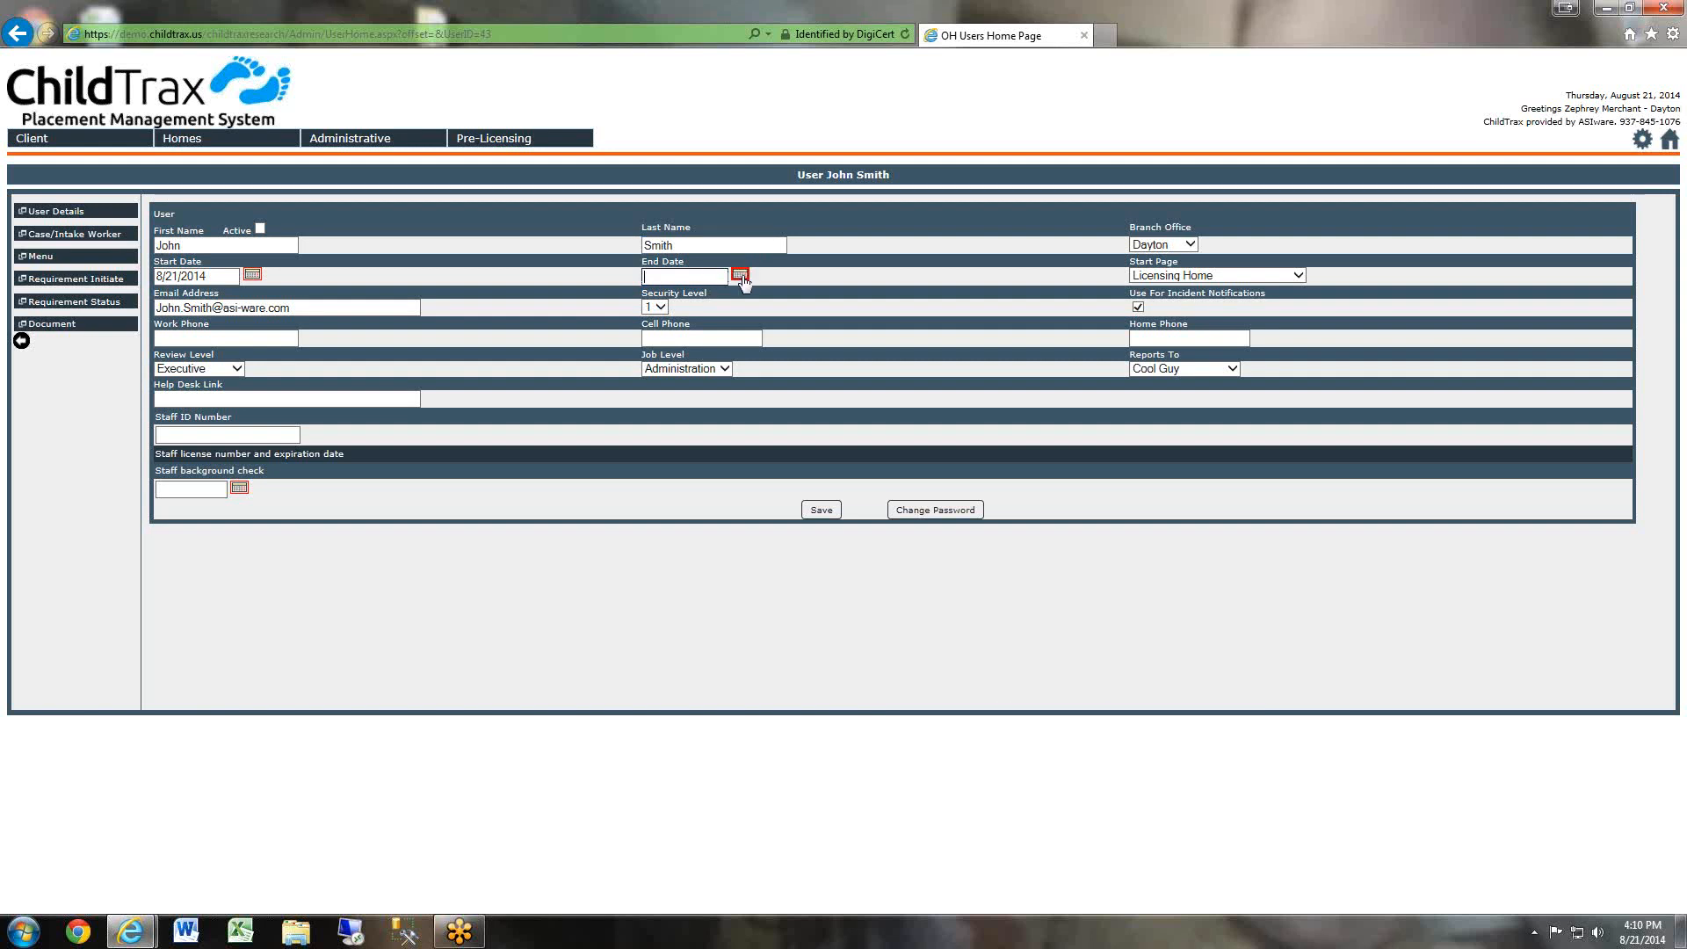